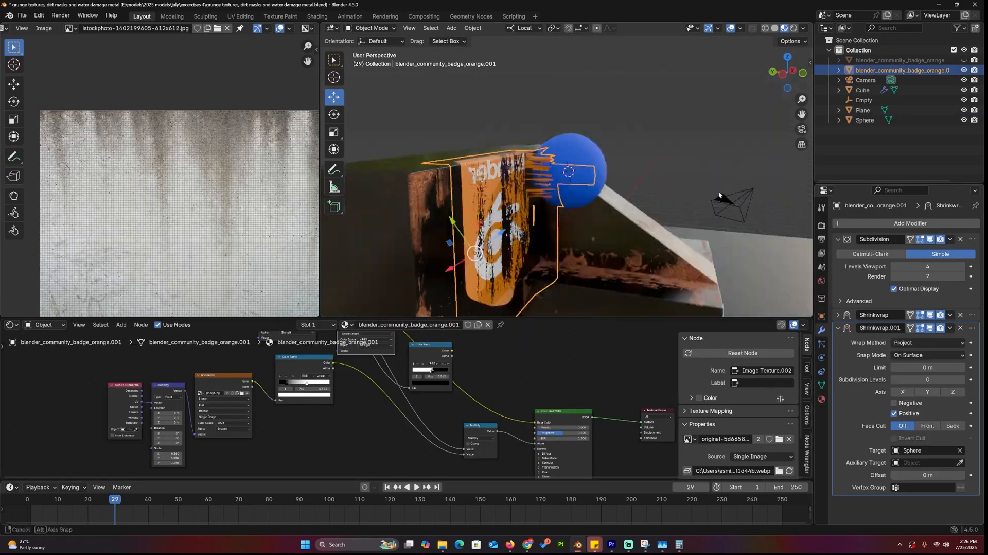
Add and place a shrinkwrap target object and a new cube in the badge-decal scene.
mouse_move(718, 196)
middle_down()
mouse_move(647, 196)
mouse_move(540, 232)
middle_up()
key(g)
click(648, 195)
key(shift+a)
click(449, 334)
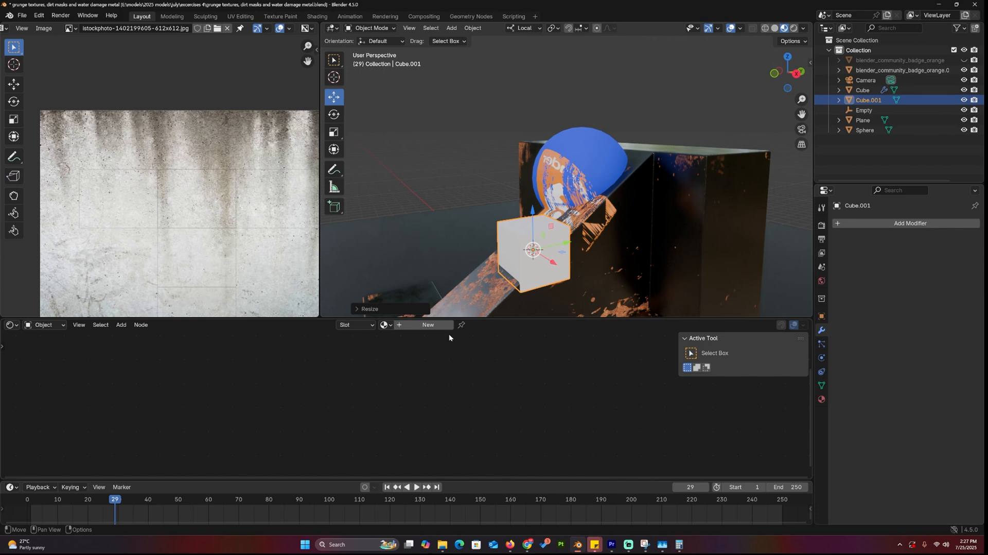
Adjust the badge decal's surface offset and play back the finished grunge scene.
click(901, 69)
drag(926, 487, 950, 487)
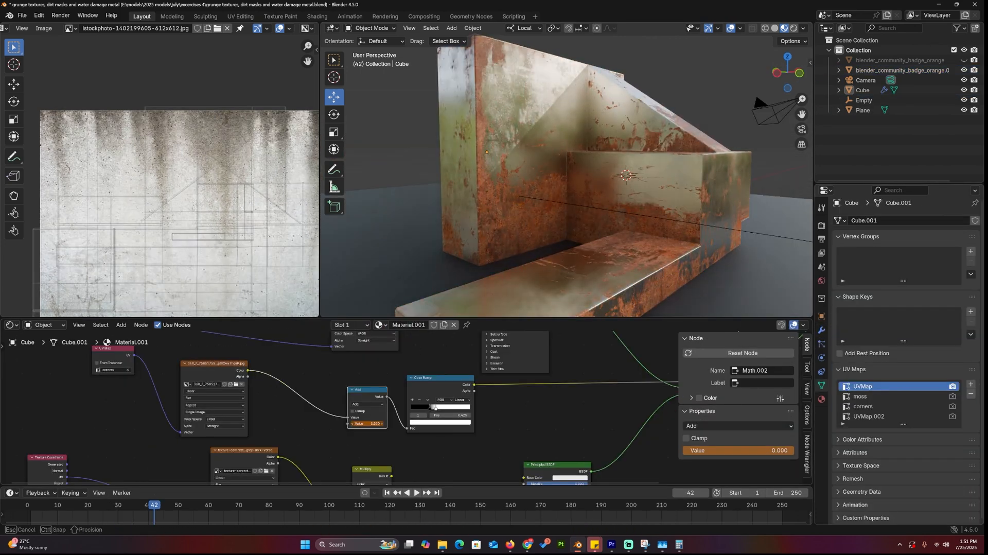
key(shift+Left)
key(space)
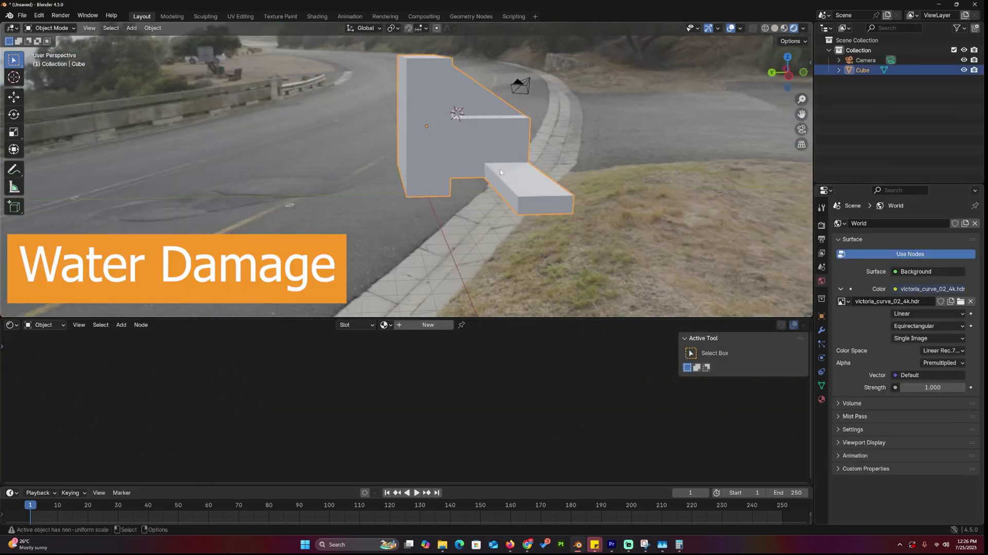
Load Concrete-Texture-1.jpg onto the wall with Box projection and apply the wall's scale.
middle_drag(500, 171, 384, 367)
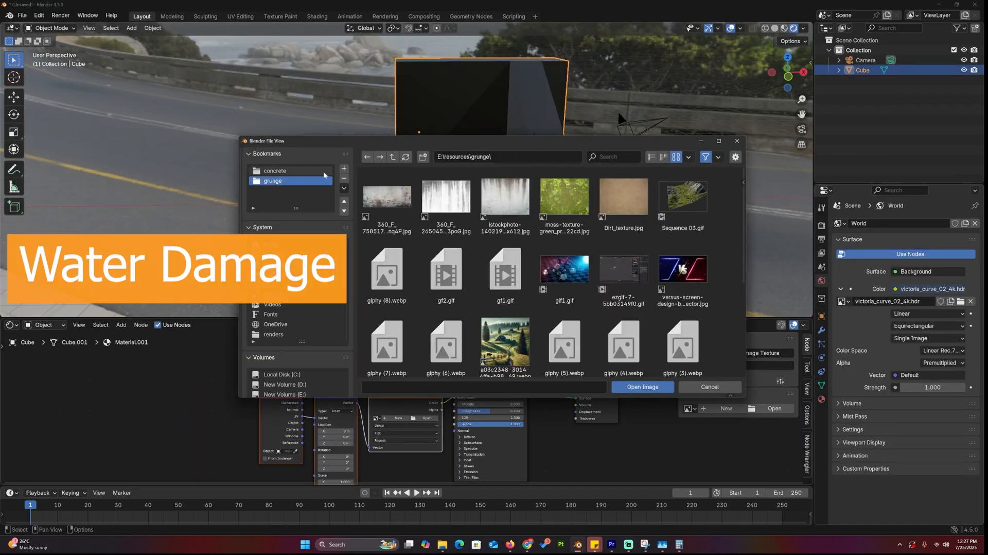
double_click(504, 199)
scroll(506, 310, down, 5)
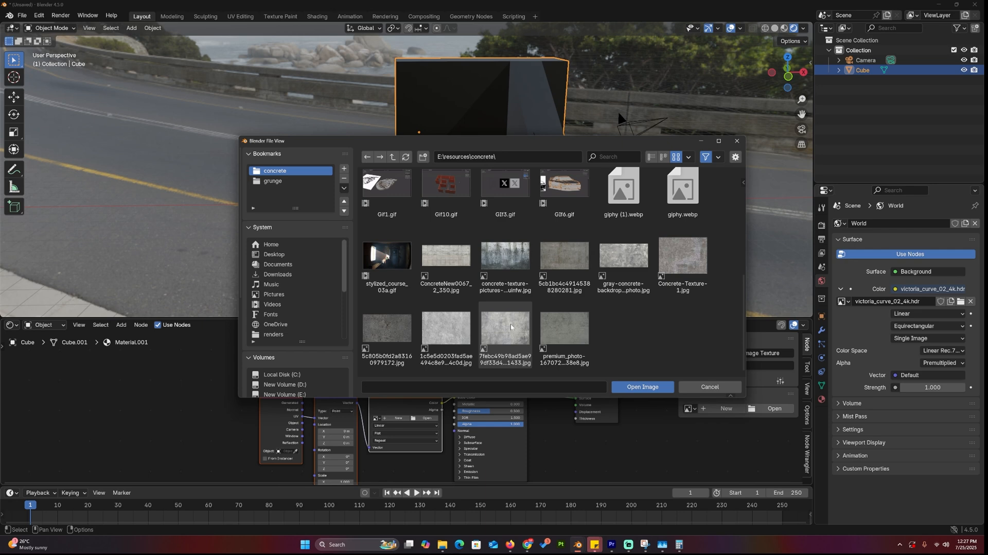
double_click(682, 255)
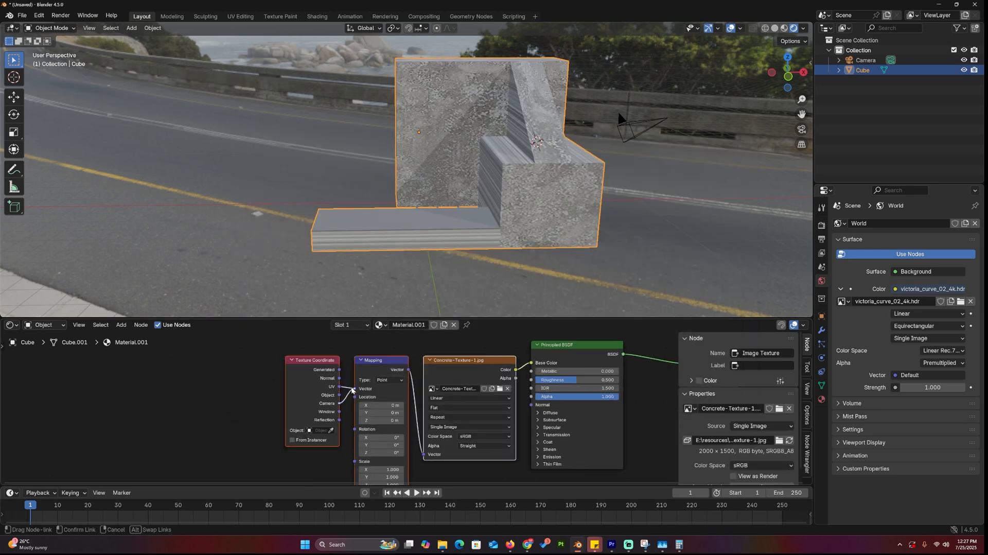
click(469, 407)
click(468, 418)
middle_drag(432, 433, 461, 366)
key(ctrl+a)
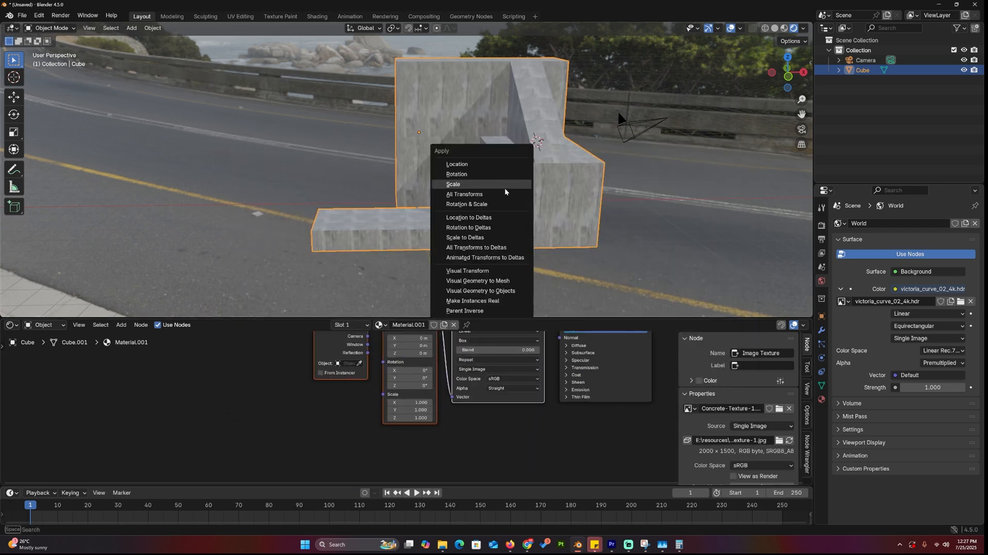
click(474, 184)
Inspect the wall, then search Google Images for a water-damage concrete texture.
middle_drag(463, 116, 502, 106)
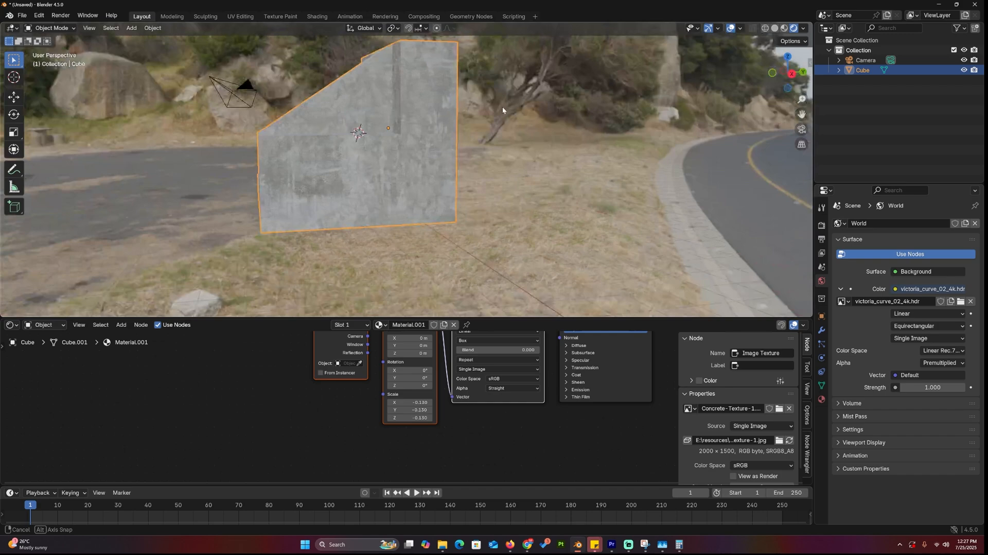
click(821, 224)
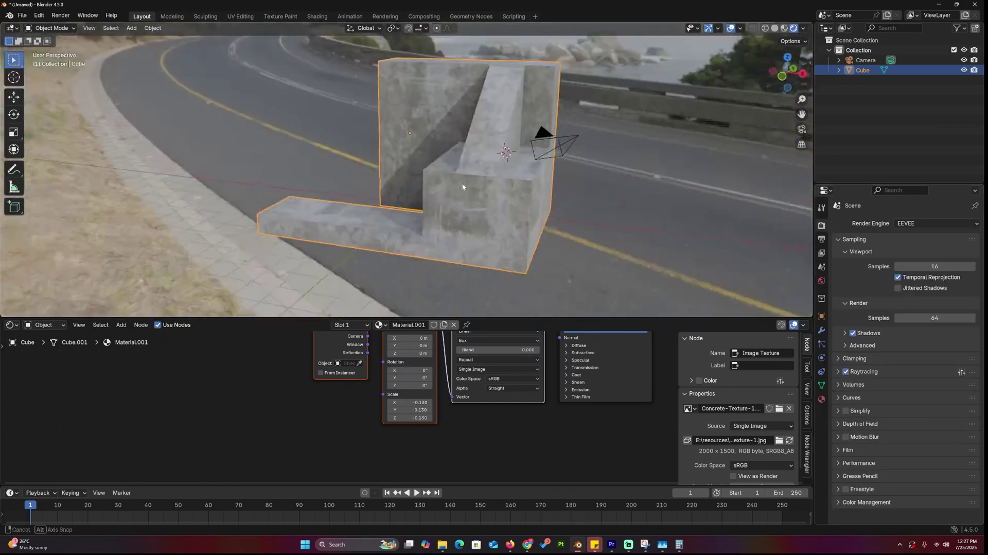
middle_drag(394, 180, 455, 325)
scroll(462, 472, down, 2)
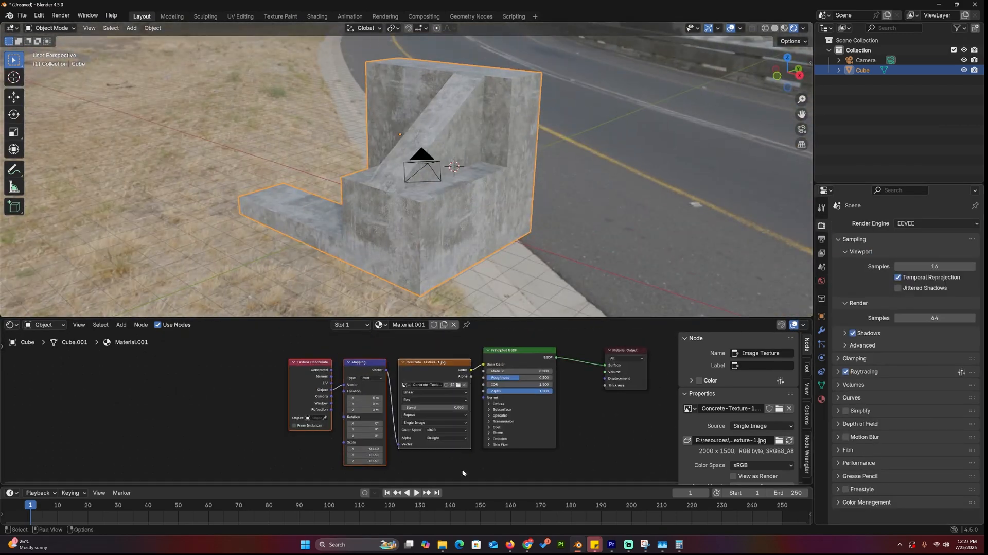
text(water dam)
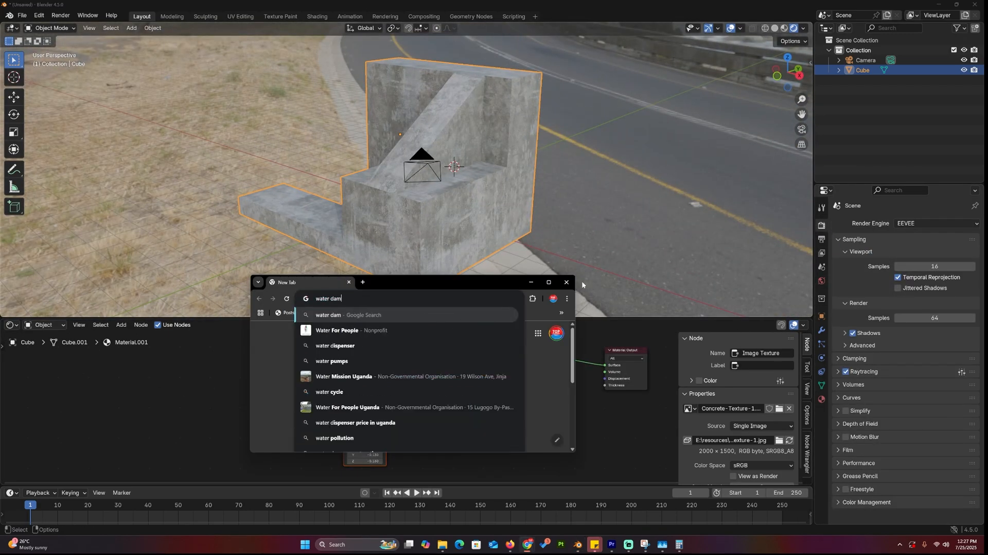
text(age texture)
key(Return)
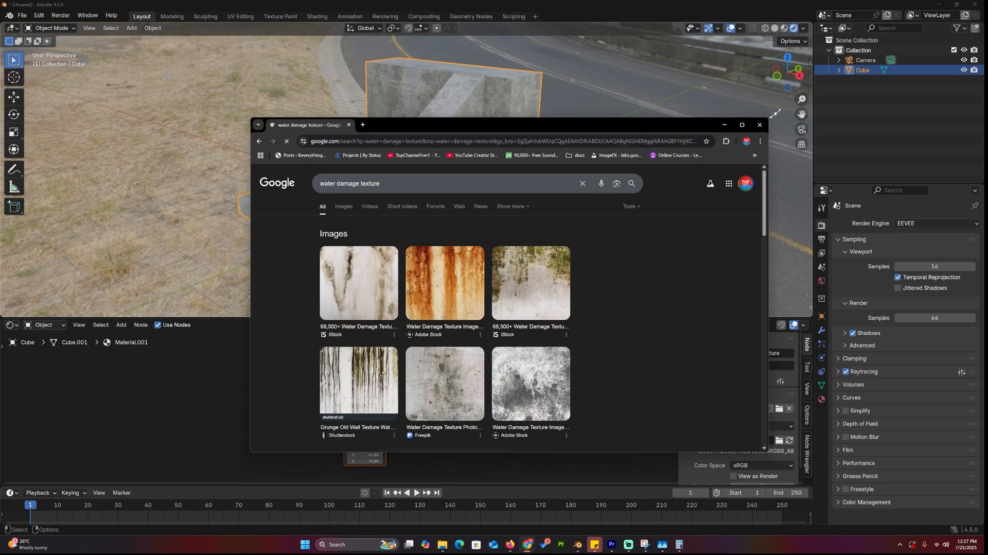
drag(575, 276, 848, 68)
click(354, 156)
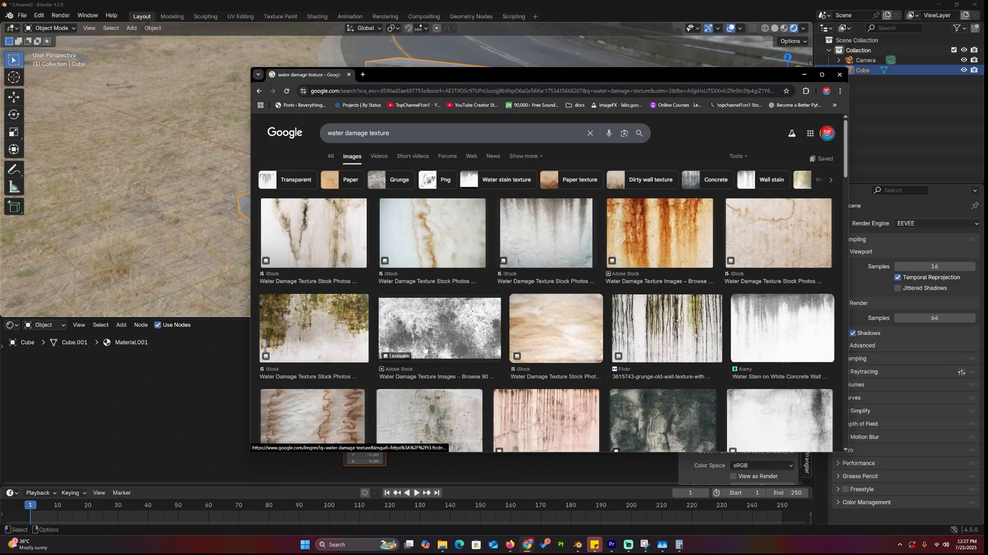
scroll(391, 323, down, 3)
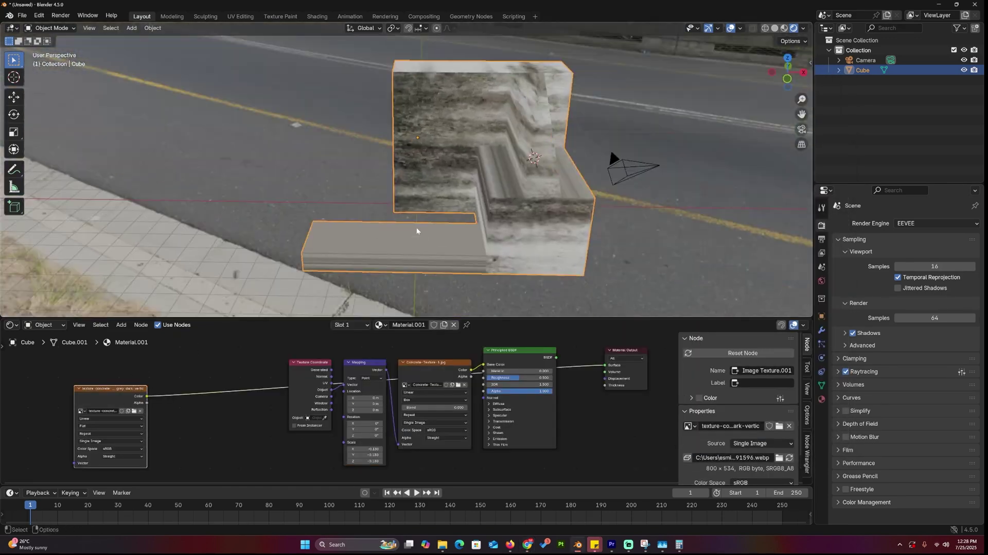
Split the viewport to show the water-stain image in an Image Editor beside the wall.
middle_drag(416, 230, 382, 302)
drag(118, 403, 193, 385)
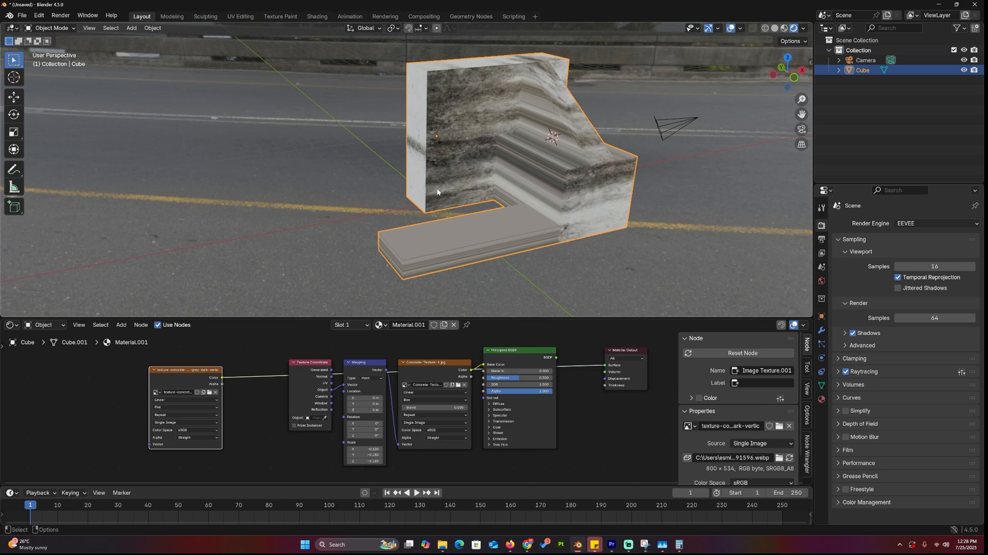
click(314, 154)
click(11, 28)
click(44, 60)
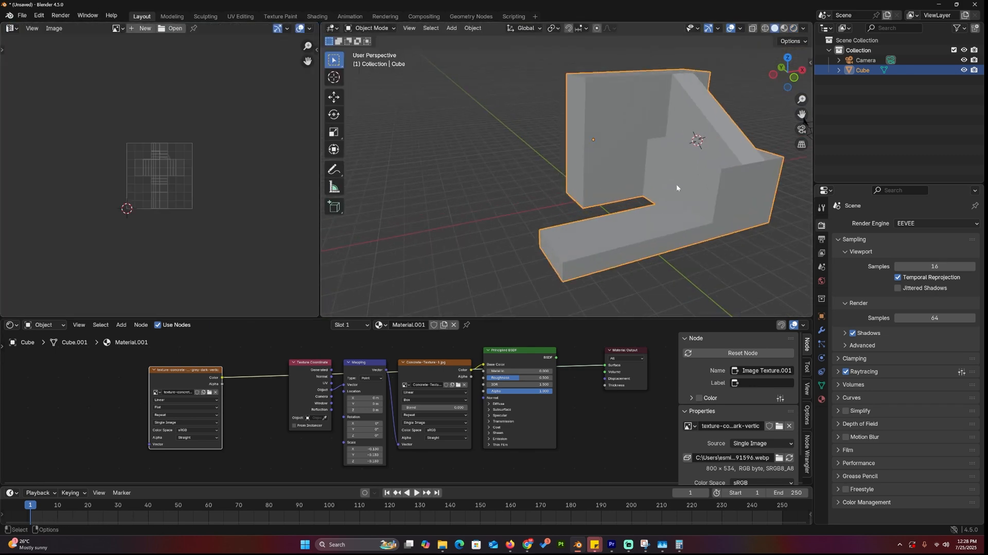
click(774, 27)
middle_drag(232, 433, 371, 417)
scroll(425, 418, up, 2)
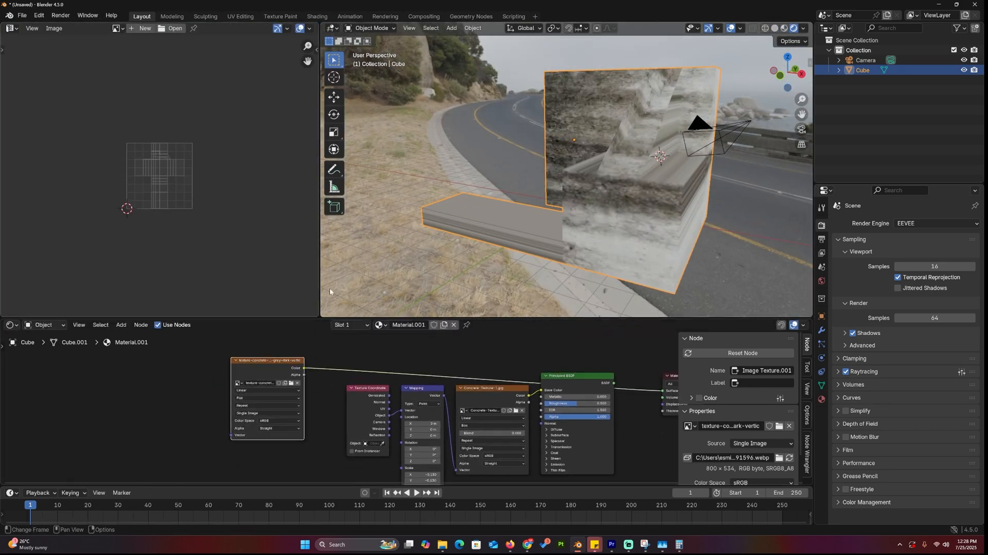
Feed UV coordinates into the stain texture and select the wall's side and lower faces.
key(Tab)
key(ctrl+t)
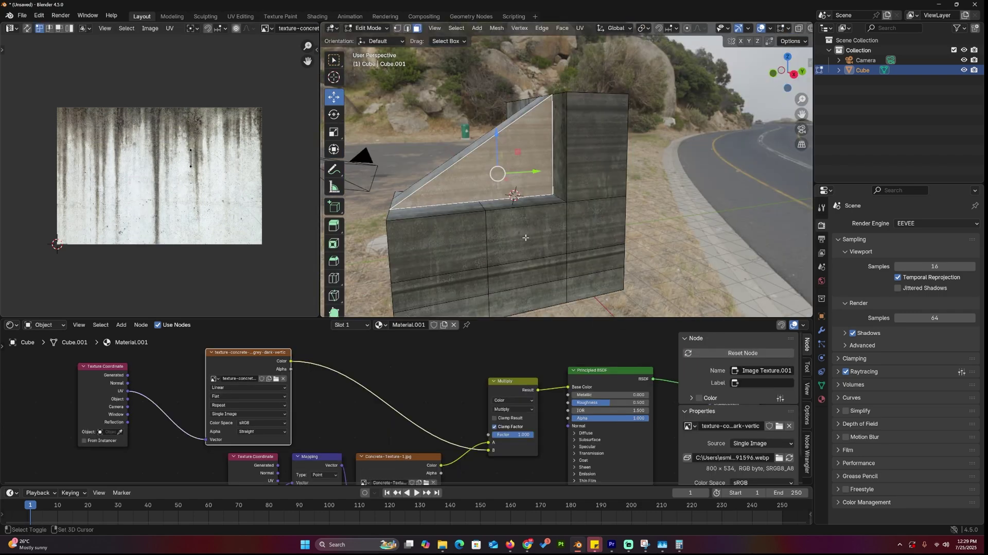
shift+click(525, 237)
shift+click(471, 266)
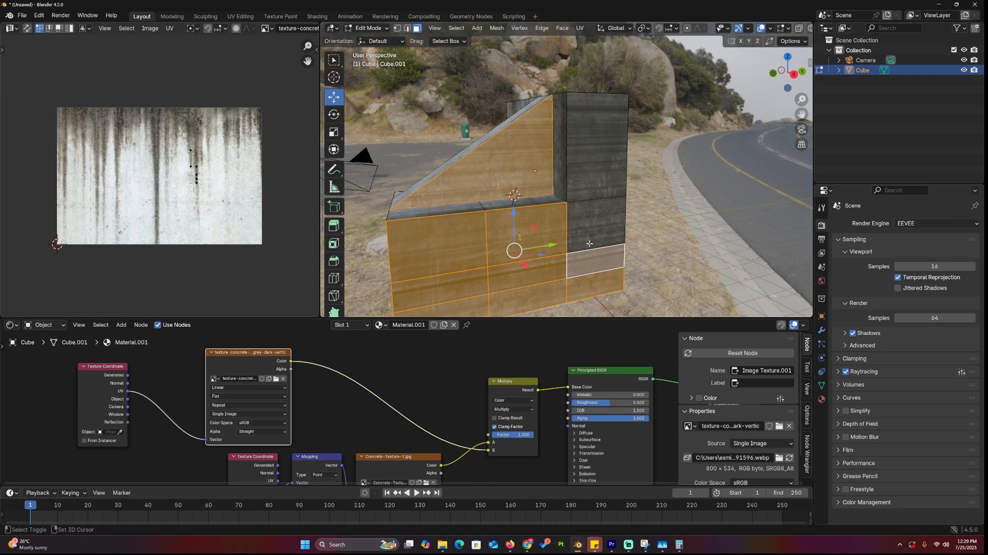
Unwrap the selected faces and rotate their UV islands 90 degrees over the streak image.
key(u)
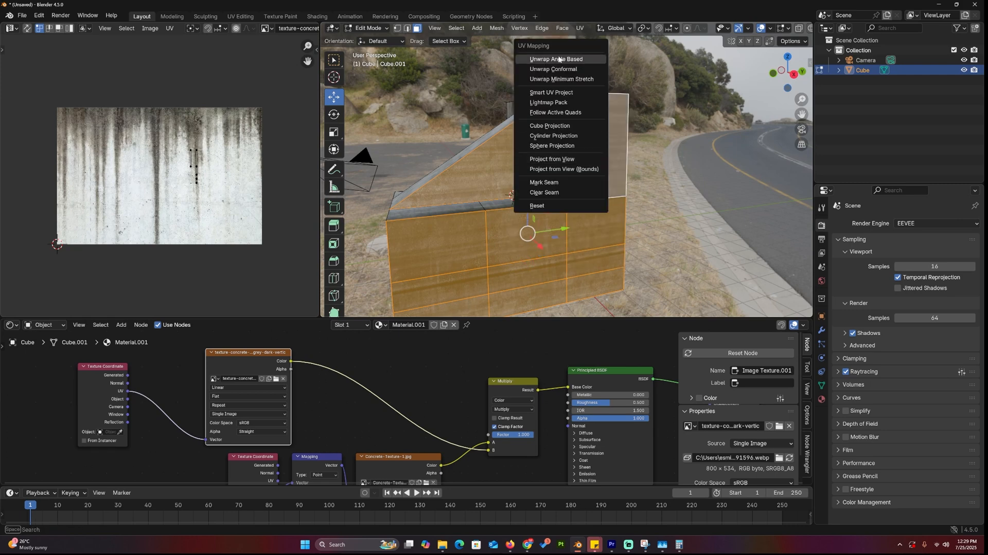
click(559, 60)
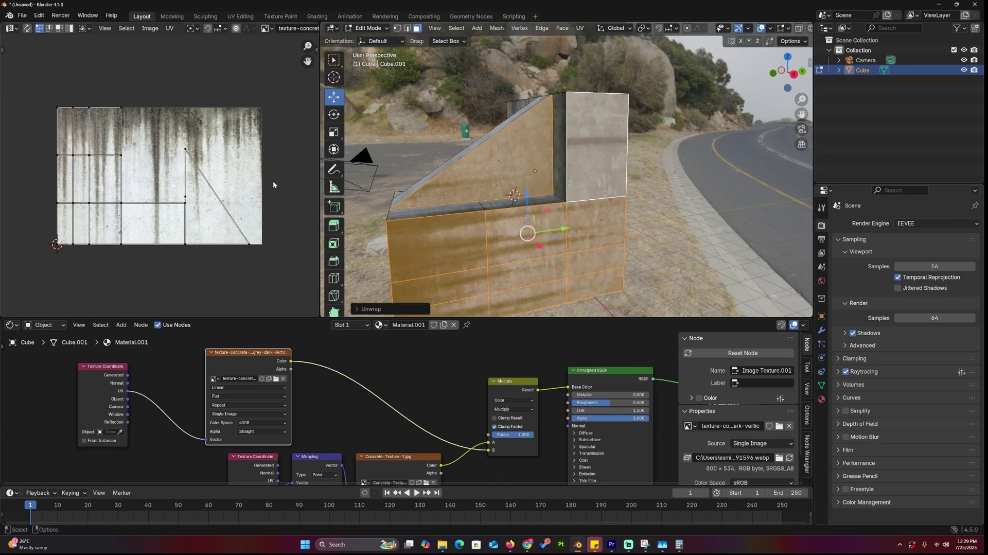
right_click(199, 227)
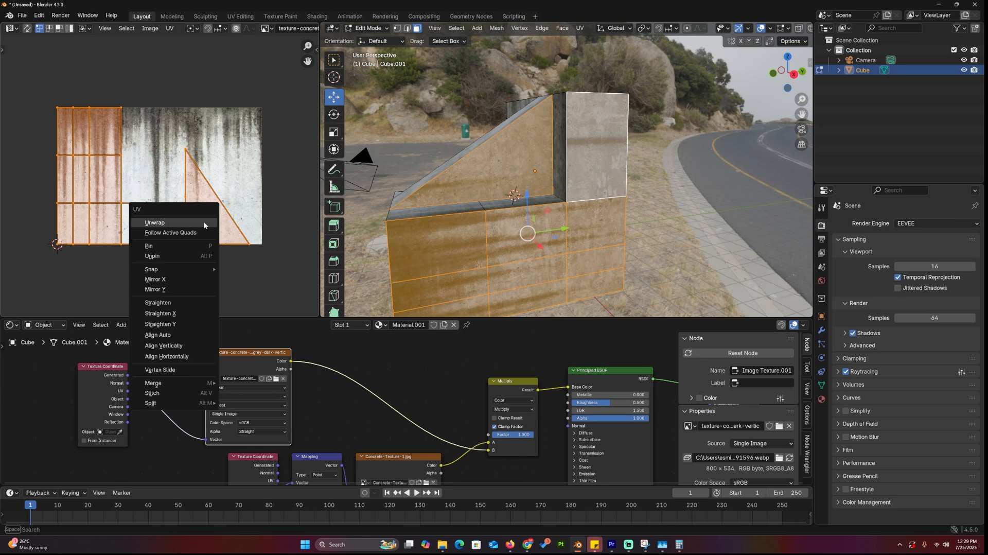
key(Escape)
text(r90)
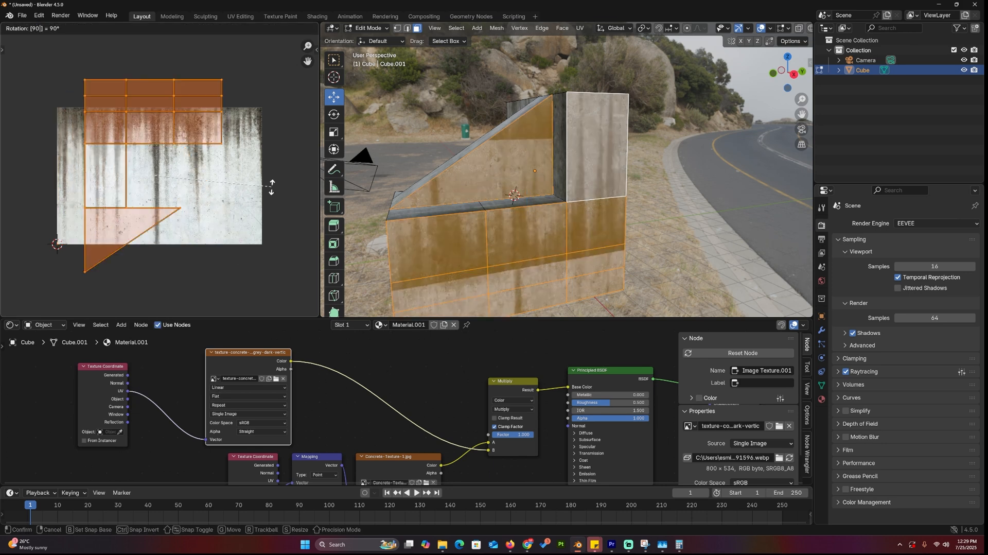
key(Return)
text(g)
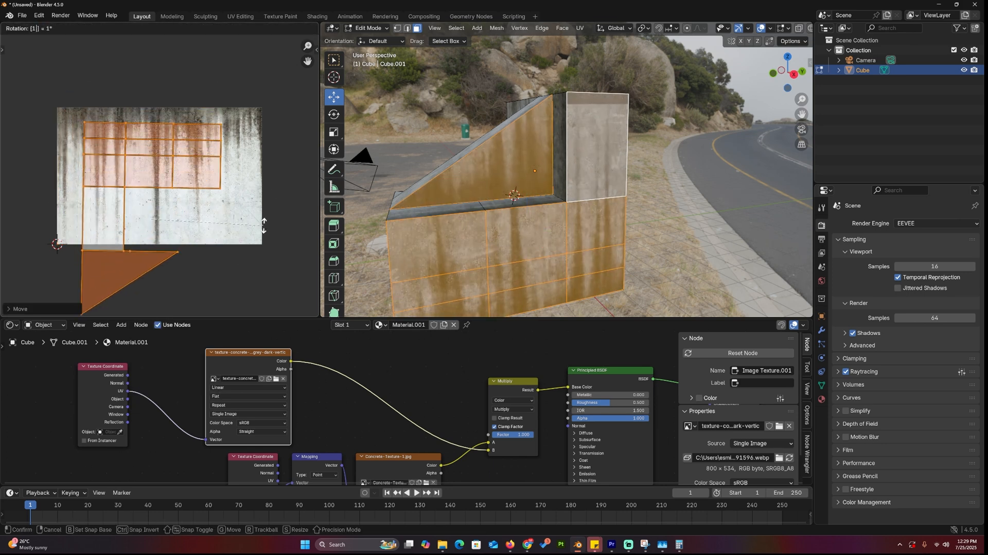
text(80g)
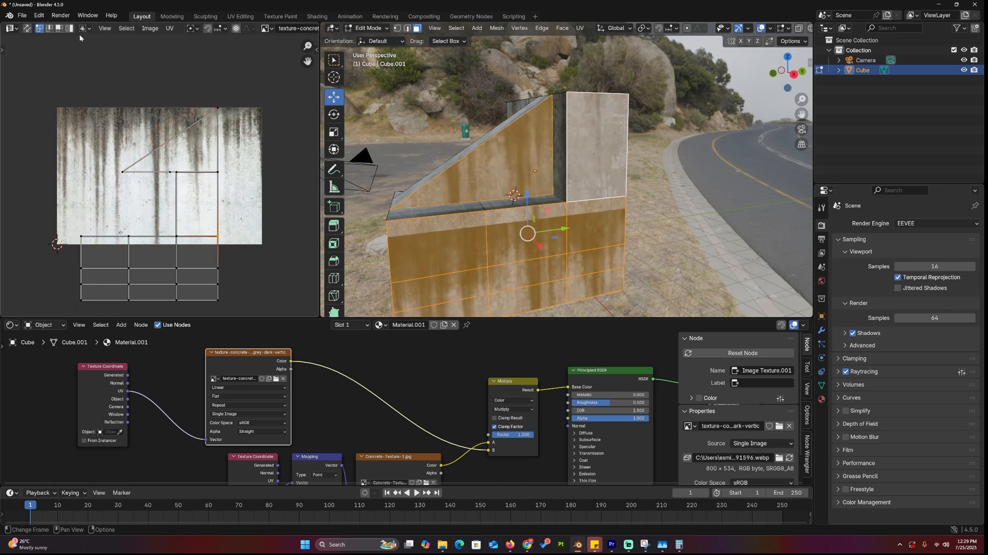
text(ag)
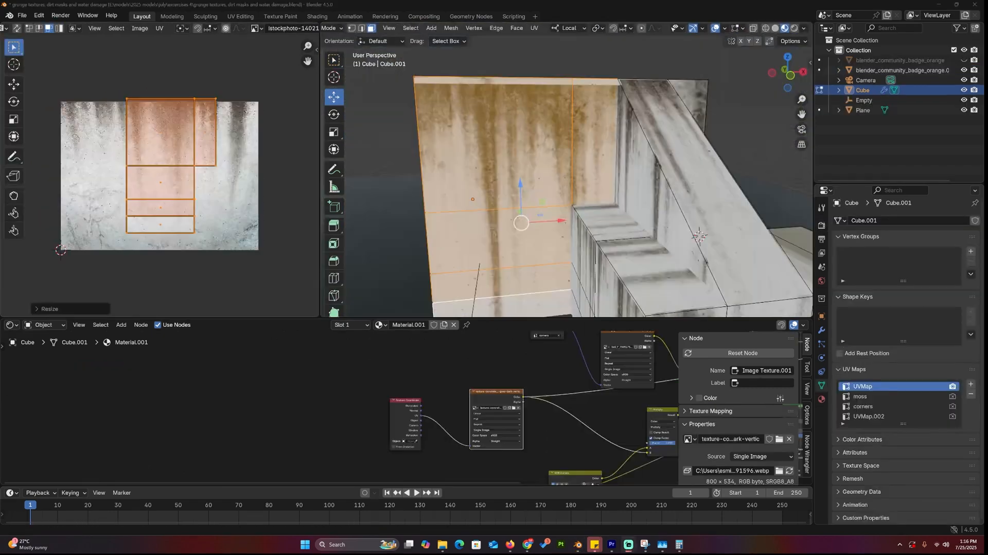
Select the triangular face and neighbouring faces and unwrap them.
middle_drag(640, 179, 602, 155)
click(656, 131)
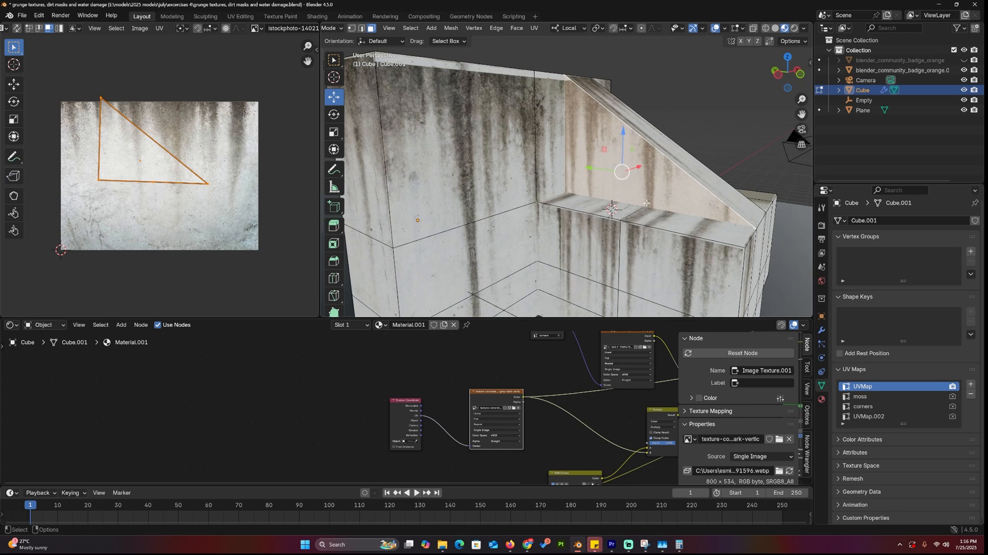
shift+click(618, 193)
middle_drag(617, 193, 633, 232)
shift+click(633, 232)
shift+click(641, 265)
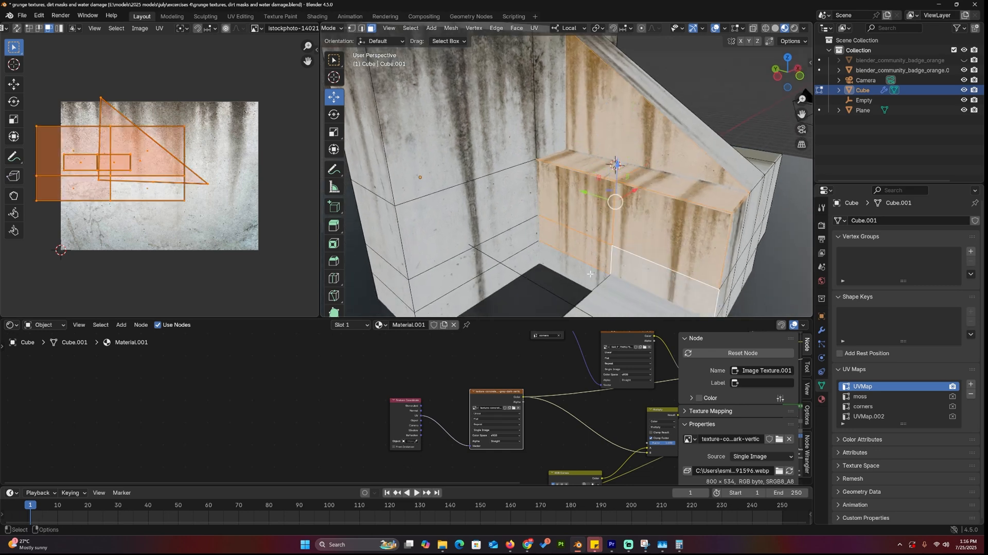
middle_drag(590, 273, 618, 189)
key(u)
click(620, 188)
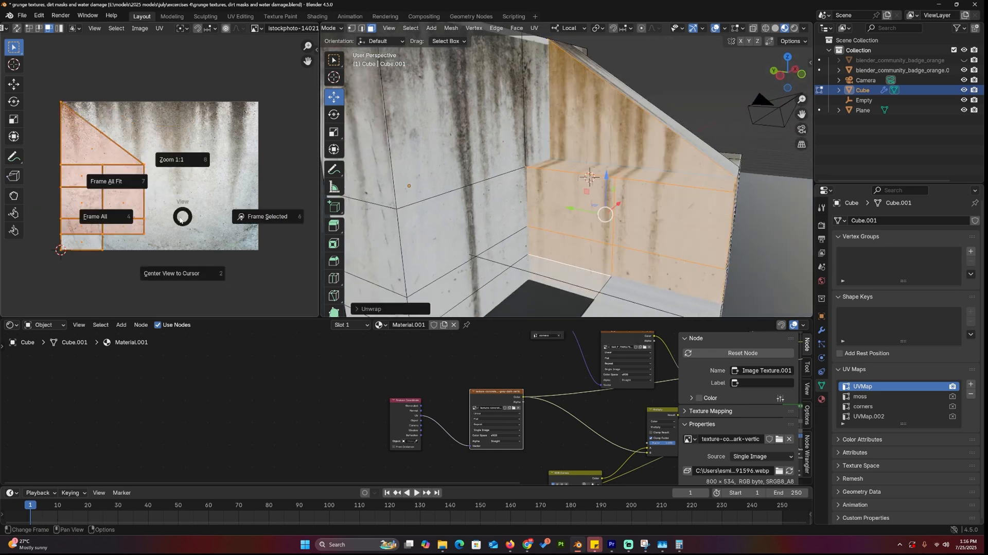
Scale and move the triangle island onto a cleaner patch of the texture, then return to Object Mode.
key(4)
click(234, 179)
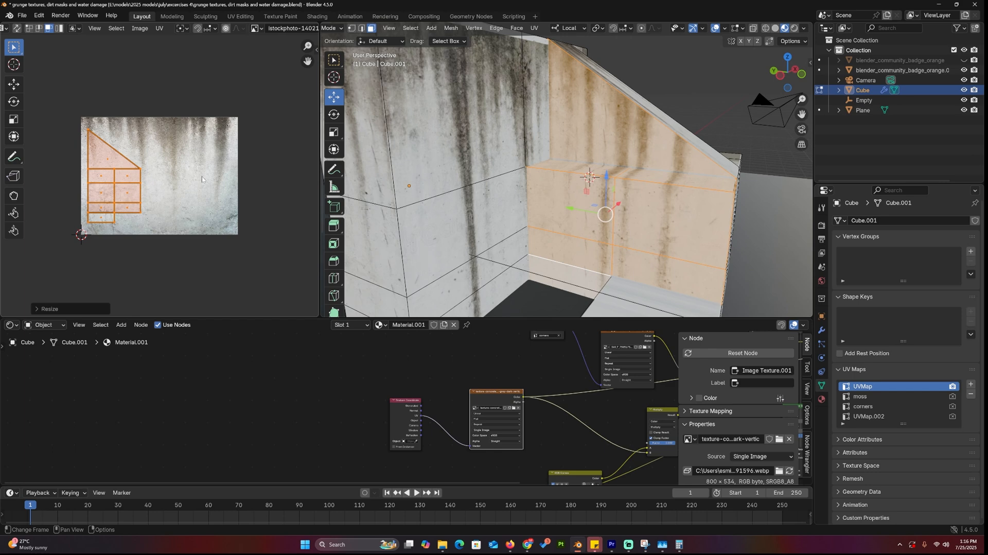
key(g)
click(119, 137)
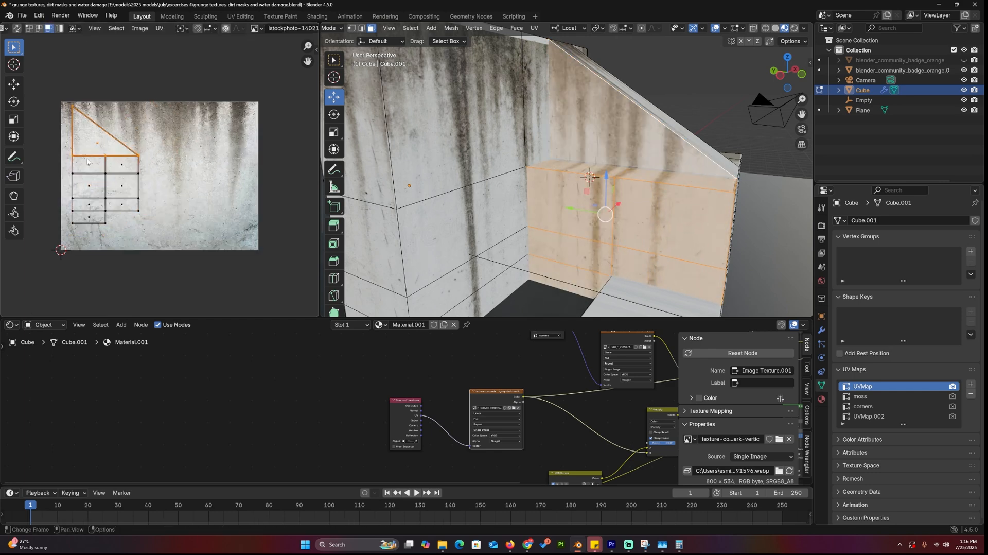
scroll(154, 163, up, 3)
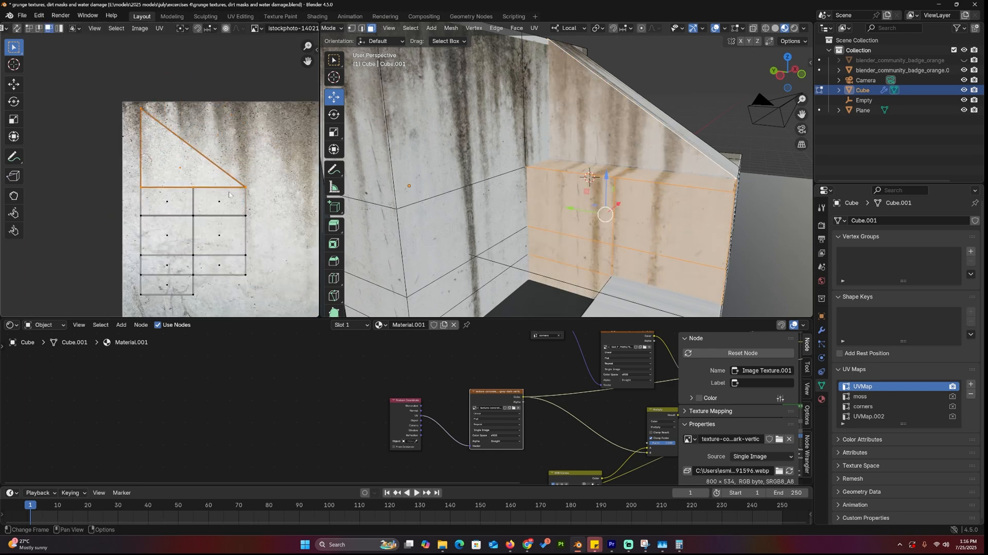
middle_drag(207, 172, 125, 181)
key(g)
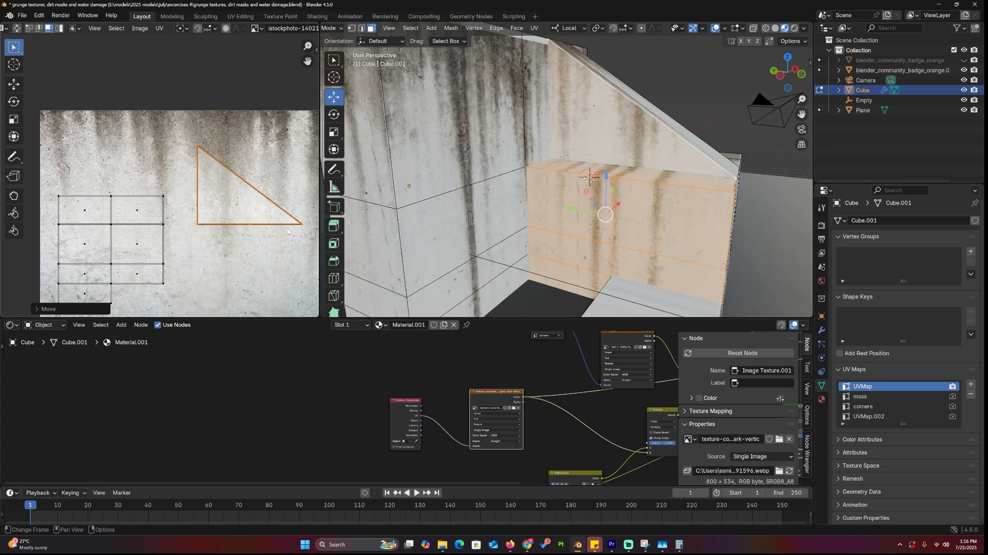
key(Tab)
mouse_move(589, 176)
middle_down()
mouse_move(705, 181)
mouse_move(634, 187)
middle_up()
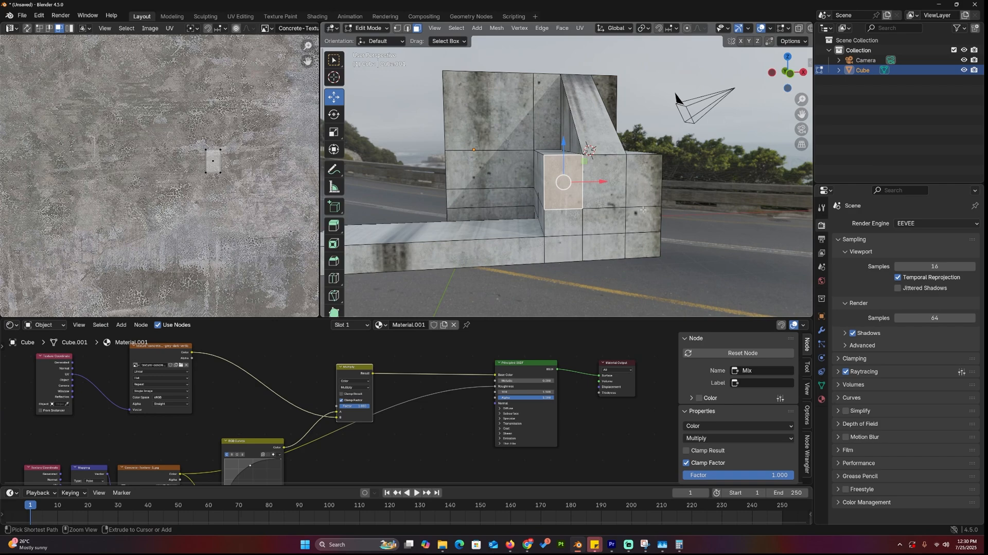
Browse the concrete and grunge folders and load alternative concrete images onto the wall.
key(r)
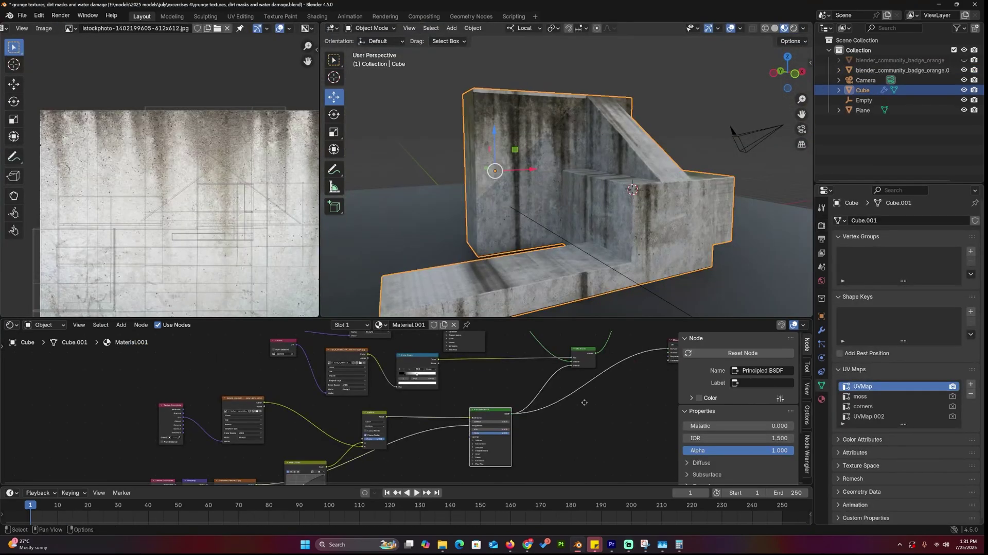
middle_drag(584, 402, 545, 364)
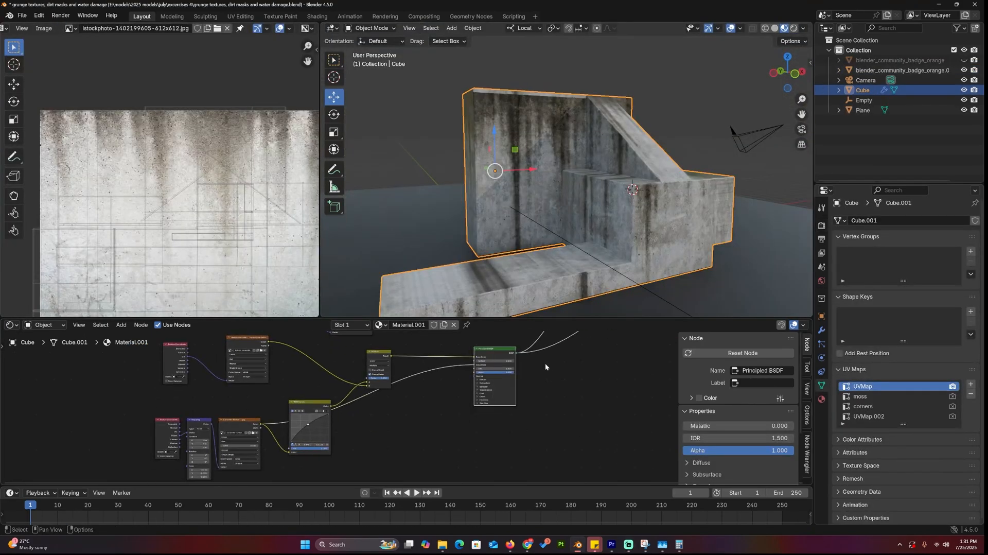
scroll(545, 363, up, 2)
scroll(378, 394, up, 2)
click(326, 363)
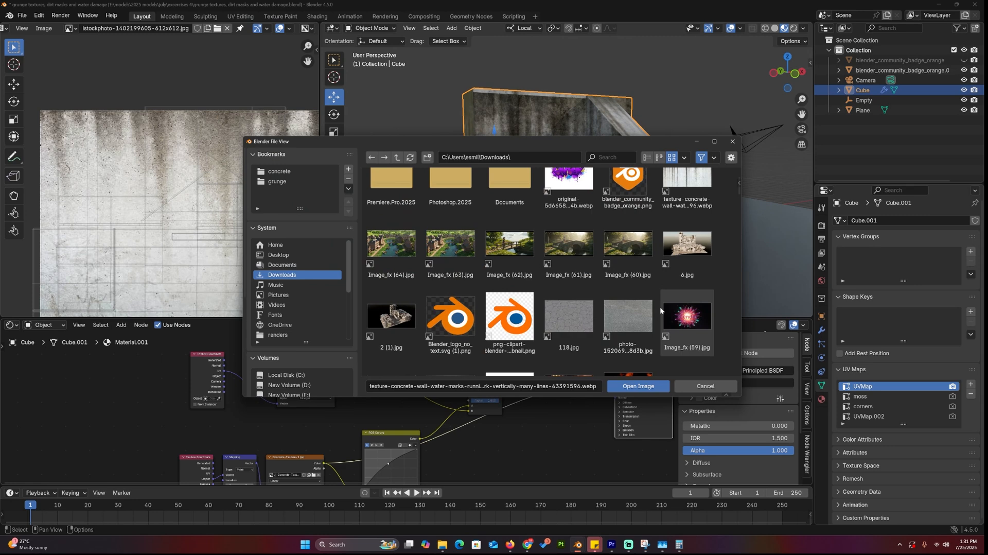
click(277, 180)
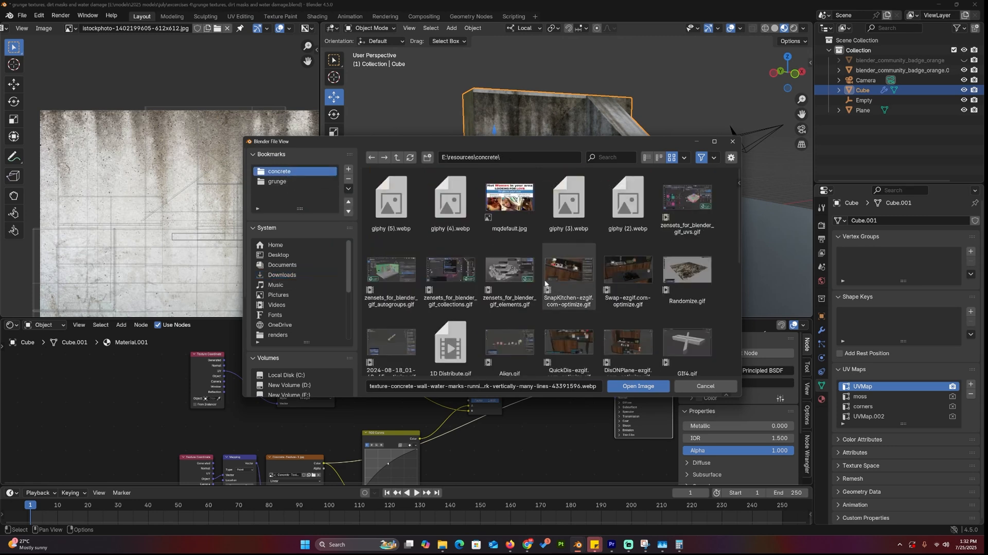
scroll(494, 270, down, 2)
key(BackSpace)
double_click(508, 202)
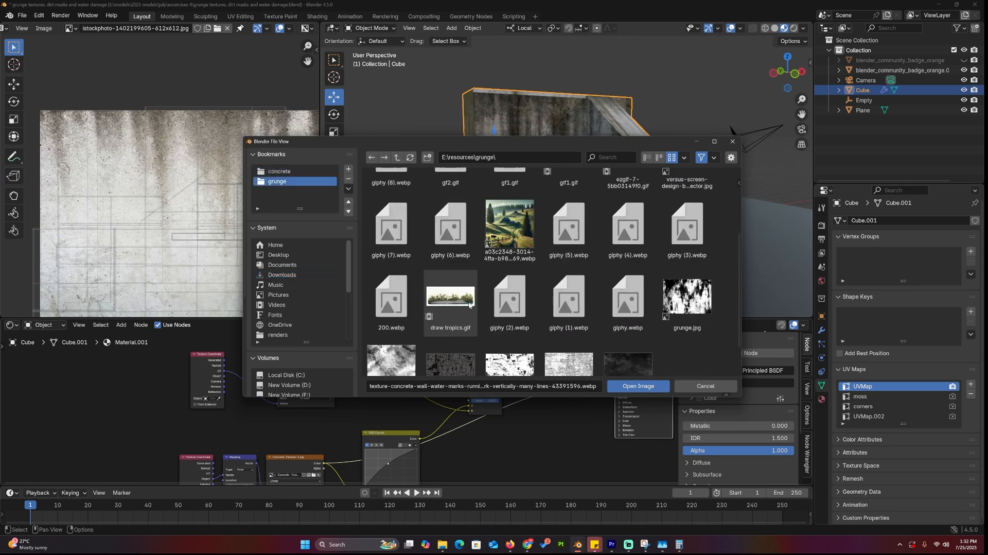
scroll(468, 302, up, 2)
double_click(466, 200)
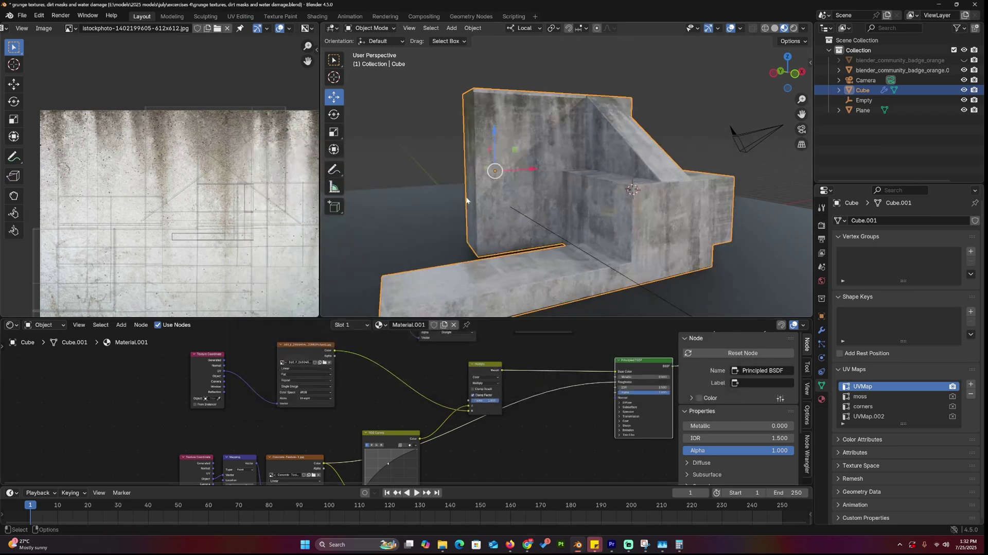
click(323, 363)
double_click(521, 198)
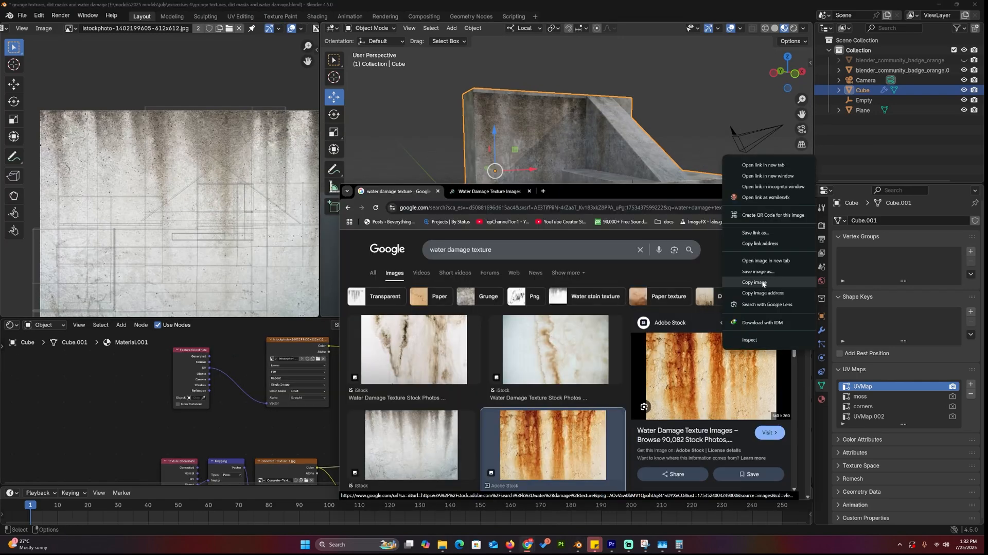
Try a rust image in the material, inspect it on the wall, then remove it.
drag(339, 413, 344, 407)
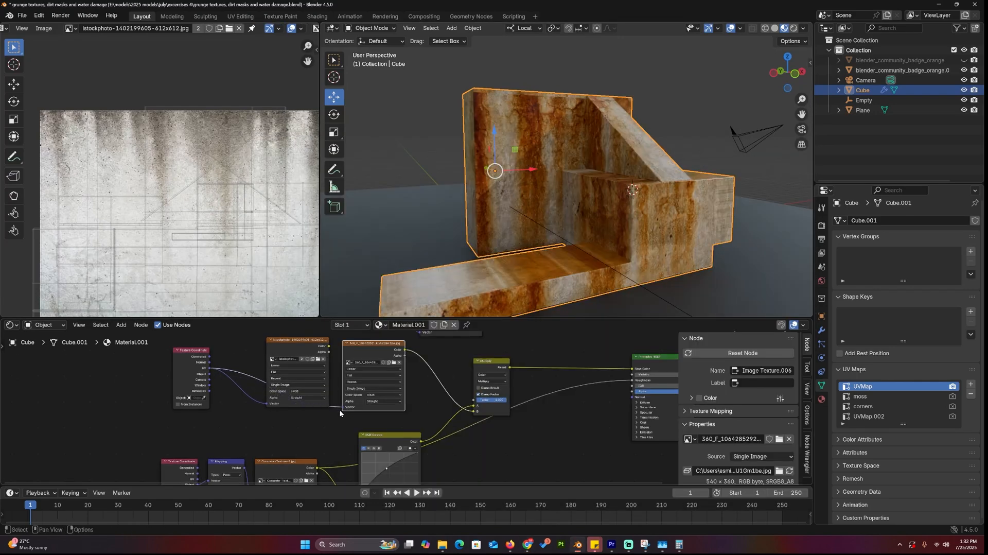
ctrl+shift+click(399, 453)
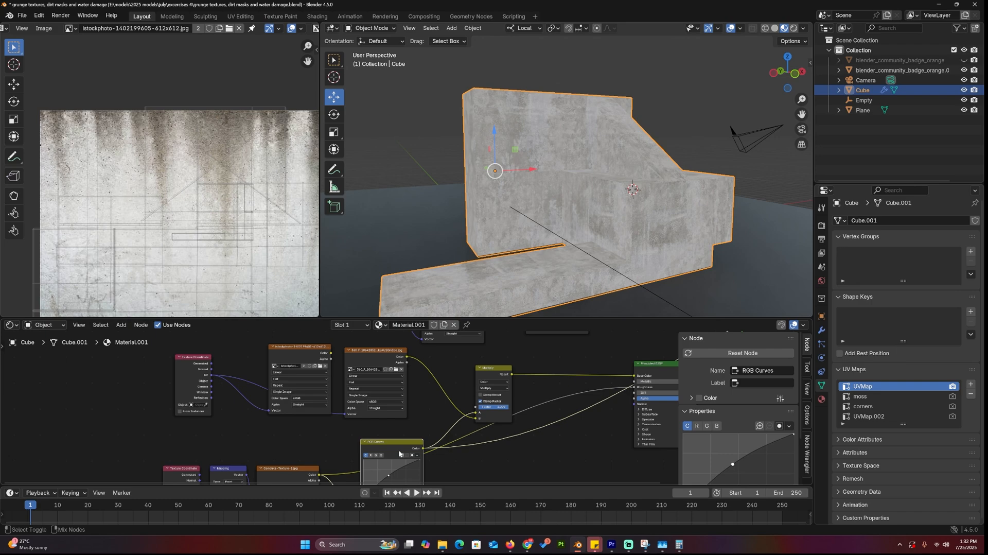
ctrl+shift+click(637, 368)
mouse_move(596, 299)
middle_down()
mouse_move(640, 255)
mouse_move(412, 225)
mouse_move(438, 349)
middle_up()
key(ctrl+z)
Load a grey concrete image and the green moss image into the wall's texture nodes.
click(396, 372)
double_click(392, 342)
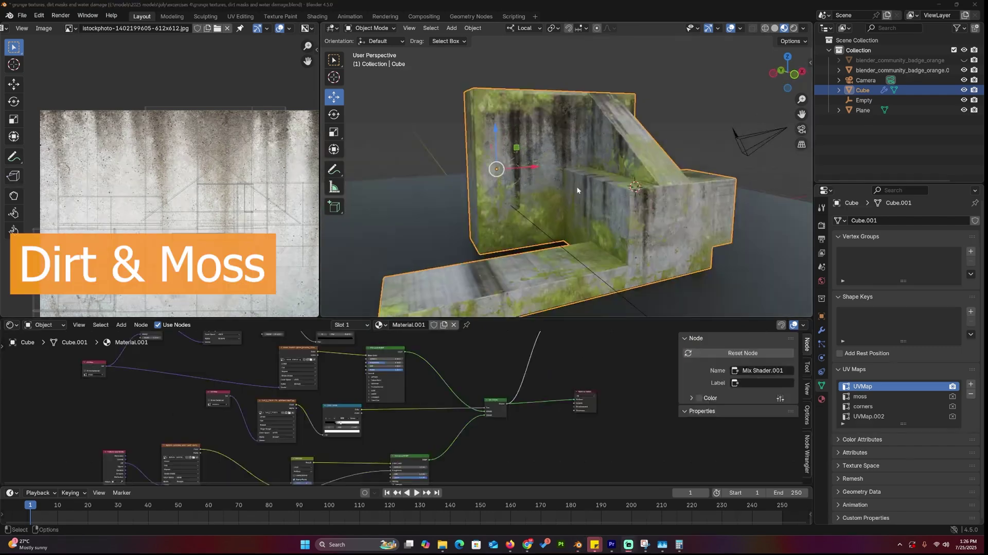
mouse_move(577, 189)
middle_down()
mouse_move(699, 184)
mouse_move(562, 173)
middle_up()
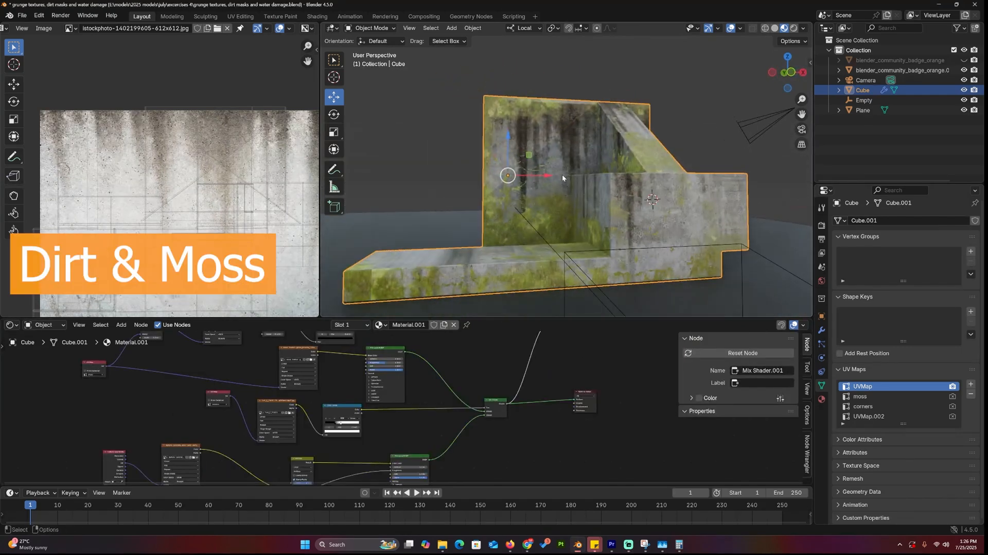
scroll(403, 404, up, 2)
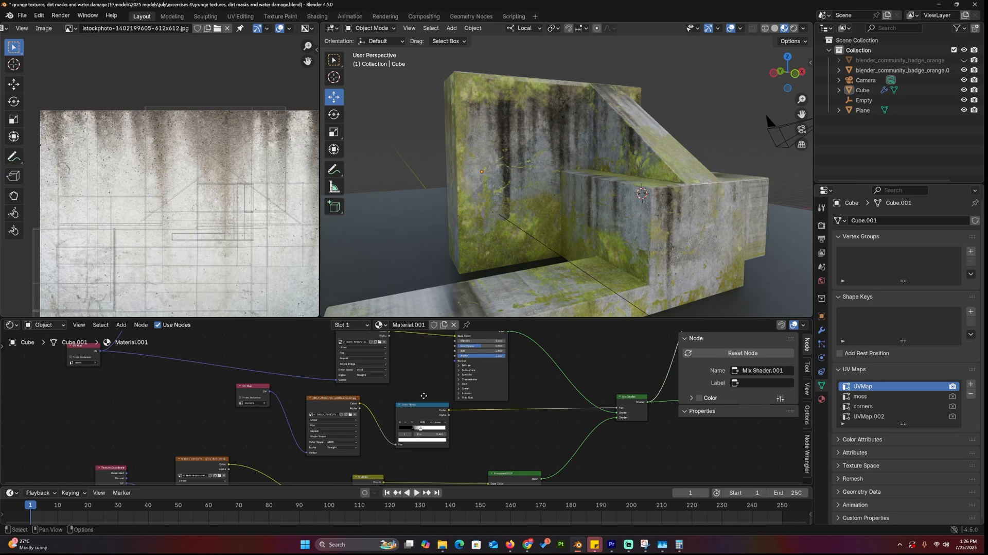
scroll(379, 379, up, 2)
click(349, 358)
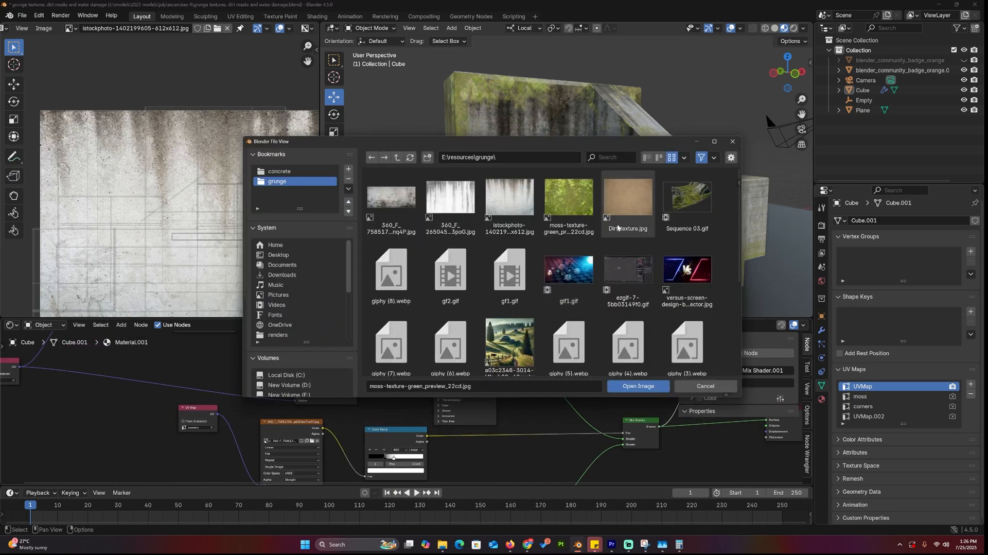
double_click(628, 199)
Darken the moss mask by shifting the Color Ramp's black stop, then show the UV maps list.
mouse_move(572, 222)
middle_down()
mouse_move(503, 228)
mouse_move(586, 232)
middle_up()
click(379, 456)
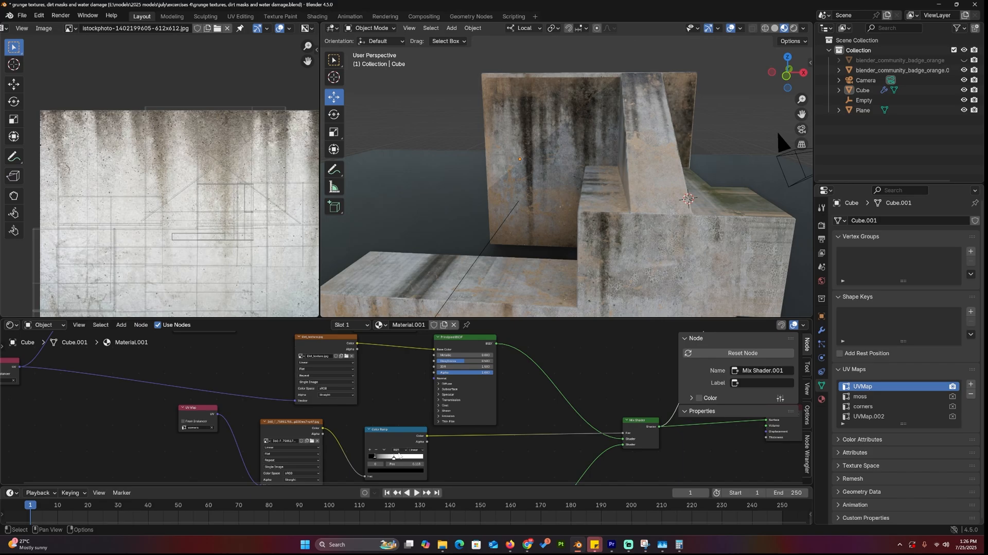
drag(381, 458, 392, 457)
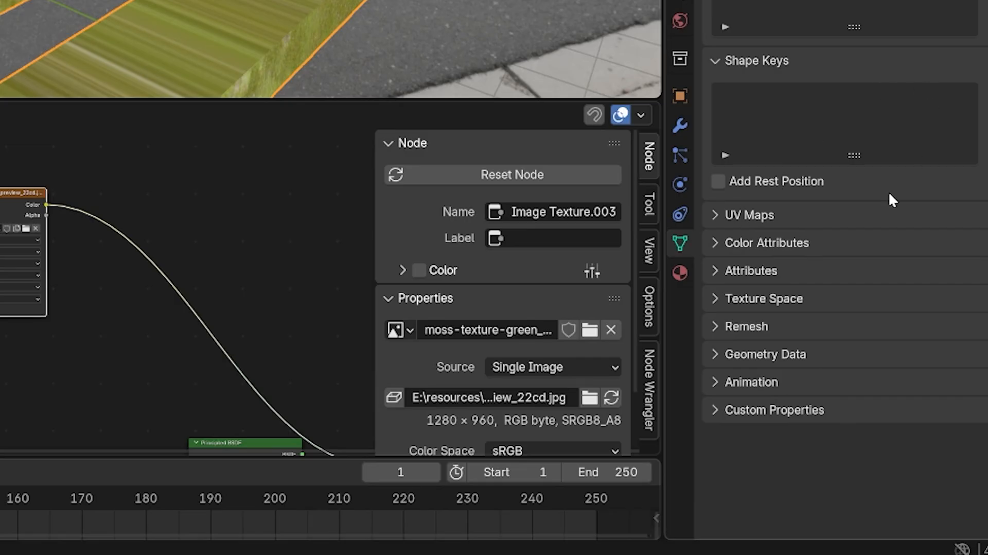
click(787, 217)
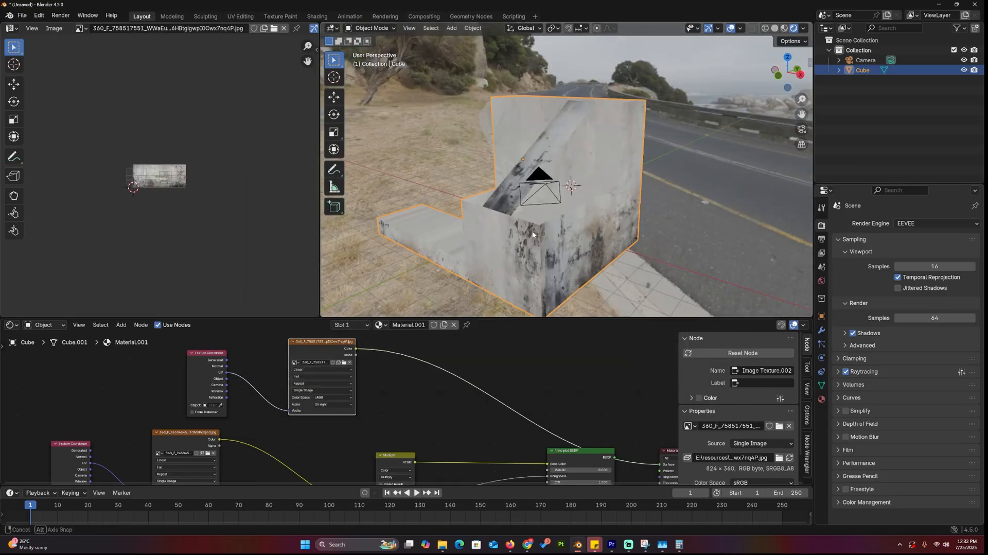
Add a Color Ramp after the grime image, unwrap selected faces and rotate the island 90 degrees.
key(Return)
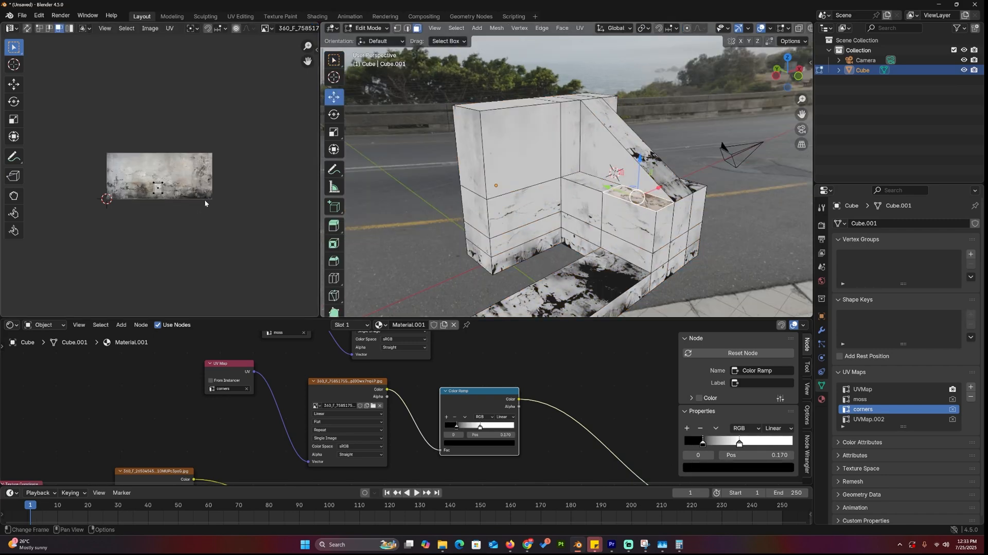
key(u)
click(560, 134)
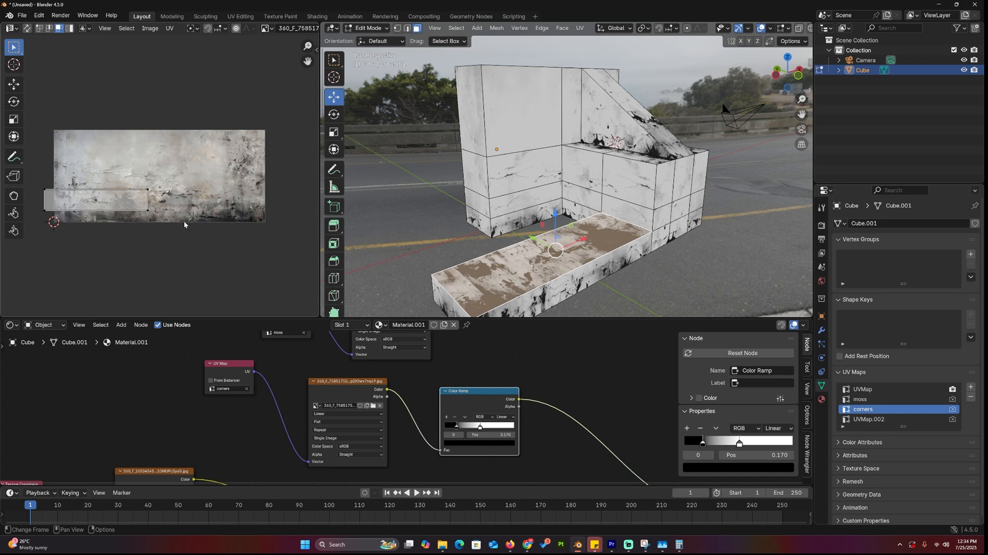
key(r)
key(9)
key(0)
key(Return)
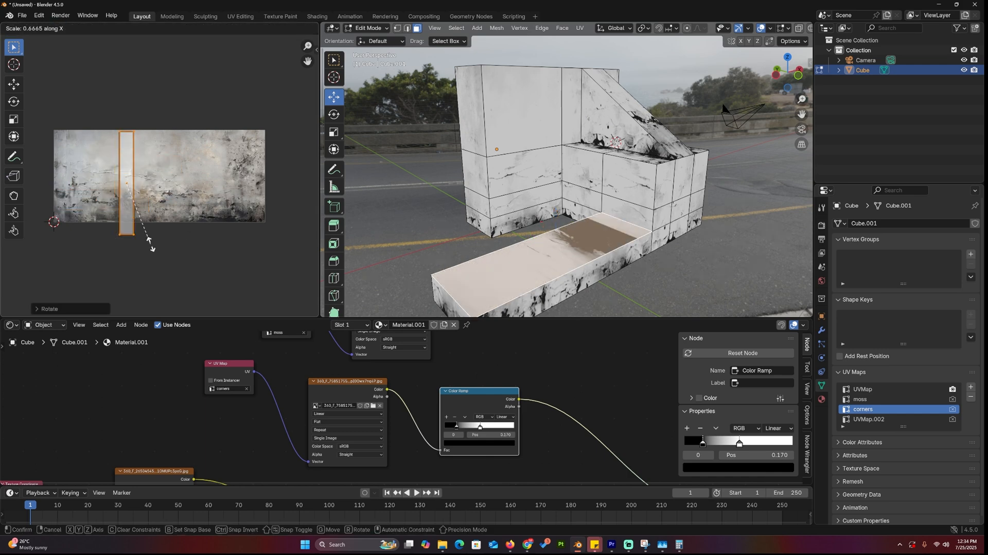
Place and scale the strip along X on the texture's left, then unwrap another wall face.
click(122, 128)
key(s)
key(x)
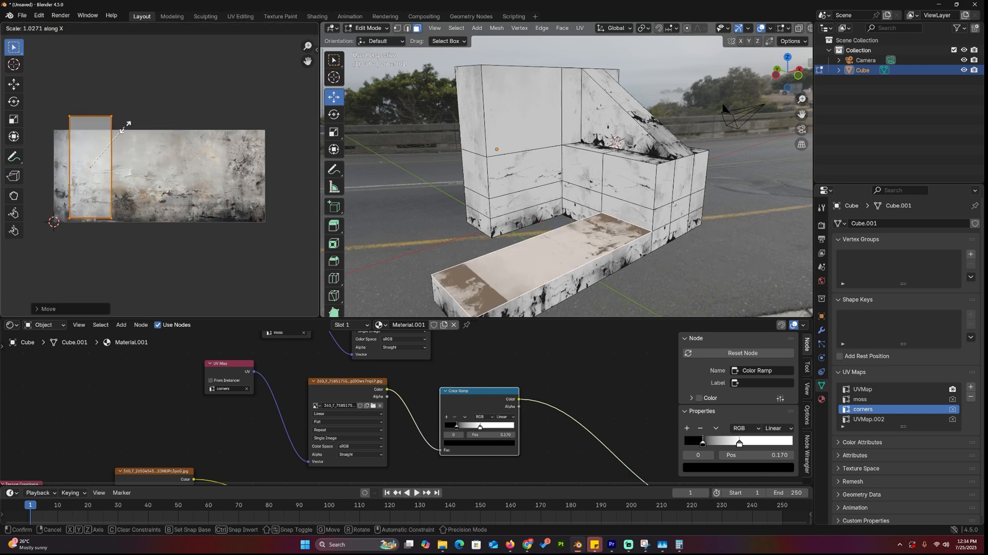
middle_drag(540, 193, 485, 142)
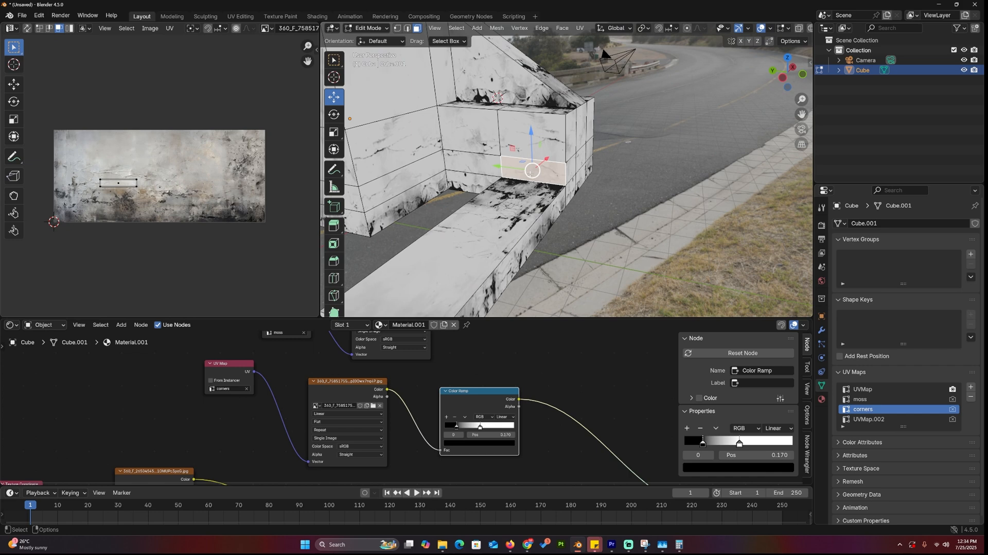
click(467, 190)
key(u)
click(502, 145)
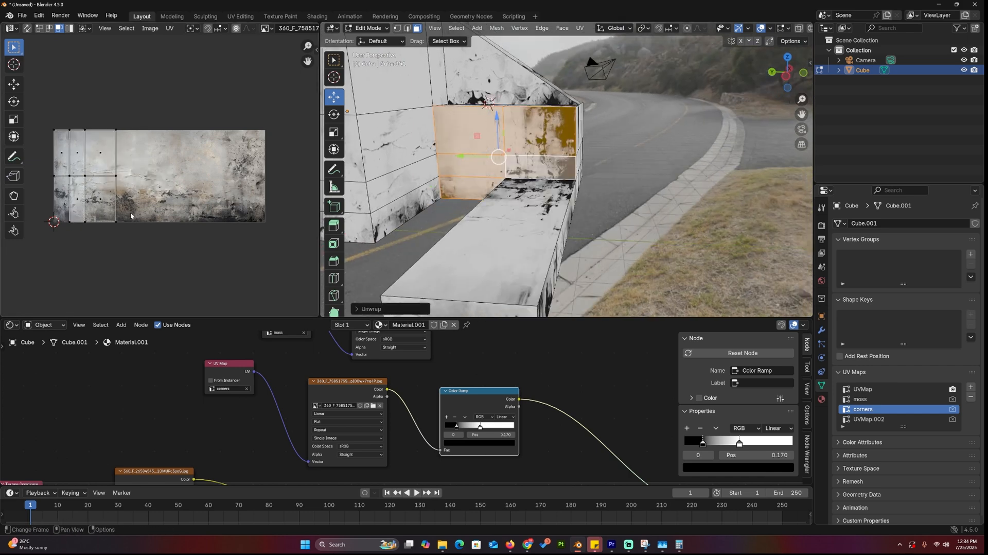
Place the island, then connect the corner mask ramp to the moss Mix Shader factor and tighten it.
click(137, 207)
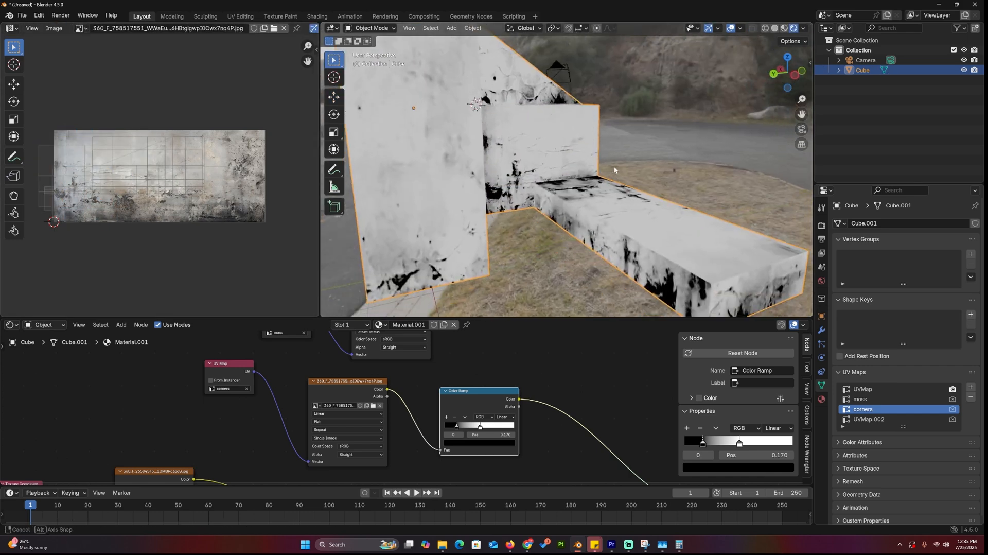
key(g)
click(122, 188)
key(Tab)
scroll(348, 410, down, 2)
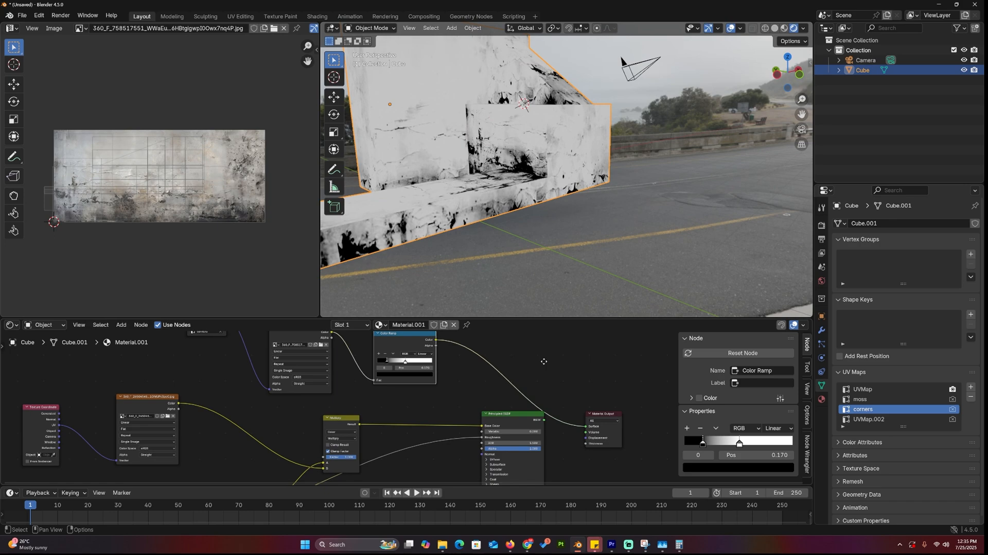
click(379, 345)
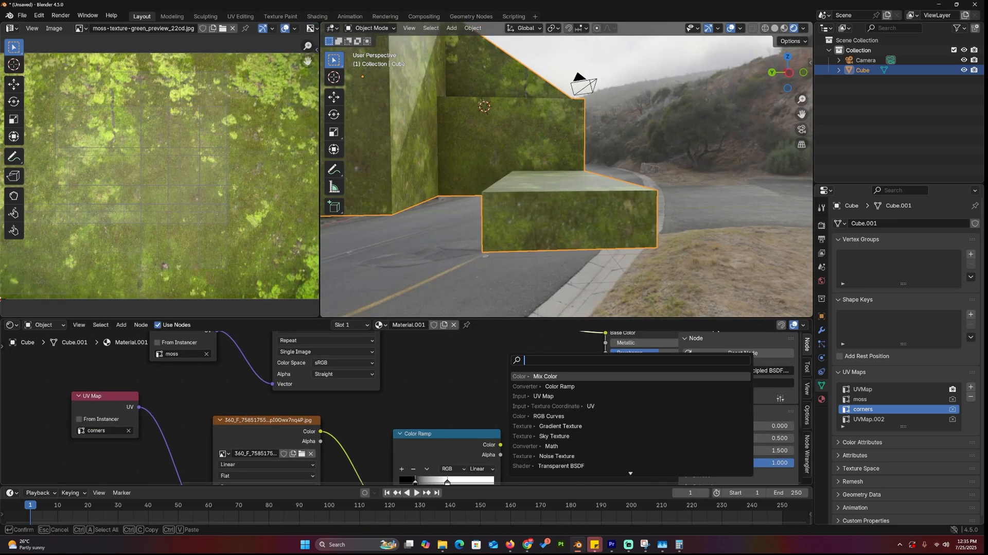
drag(363, 410, 576, 413)
middle_drag(551, 214, 571, 200)
scroll(409, 421, up, 2)
drag(379, 424, 411, 424)
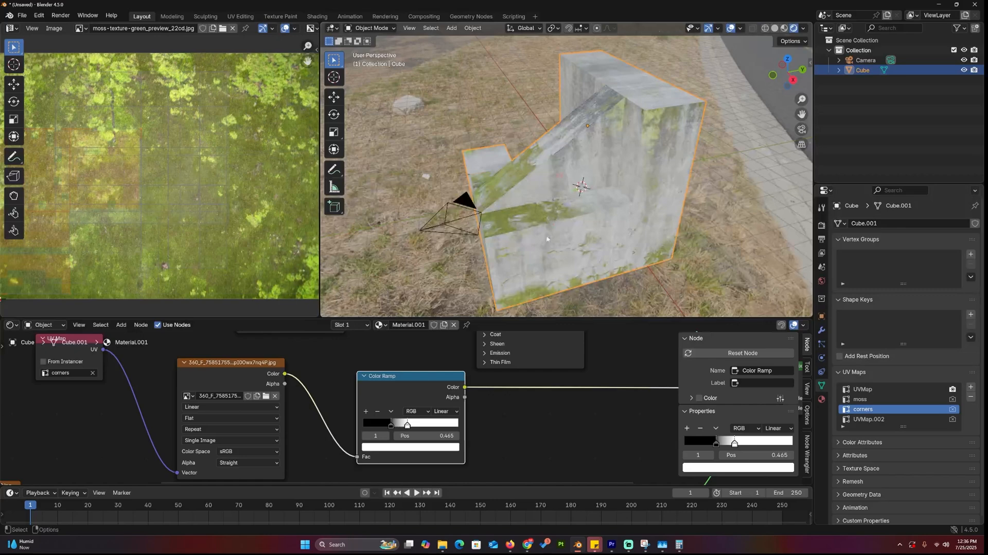
Enter Edit Mode and display the concrete image behind the UV layout.
key(Tab)
click(187, 28)
click(254, 73)
click(187, 27)
click(255, 54)
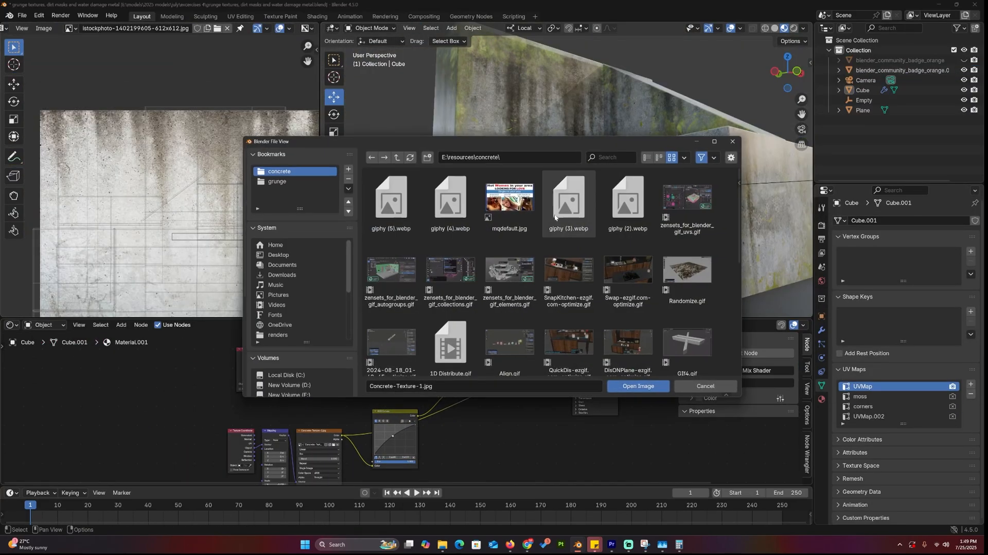
scroll(561, 303, down, 2)
scroll(540, 270, up, 2)
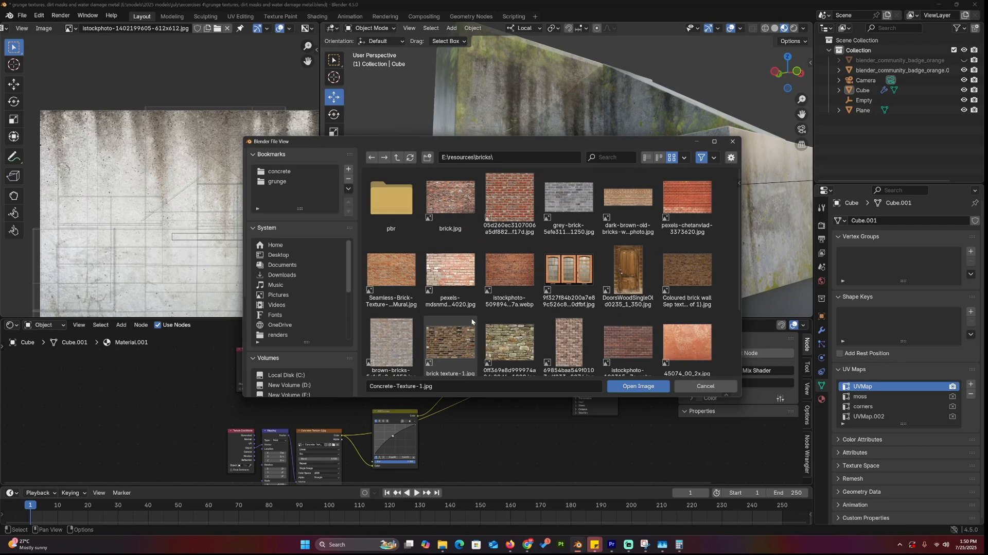
Try a brick image and another texture on the wall, inspecting the node setup and model.
double_click(449, 199)
middle_drag(562, 186, 390, 376)
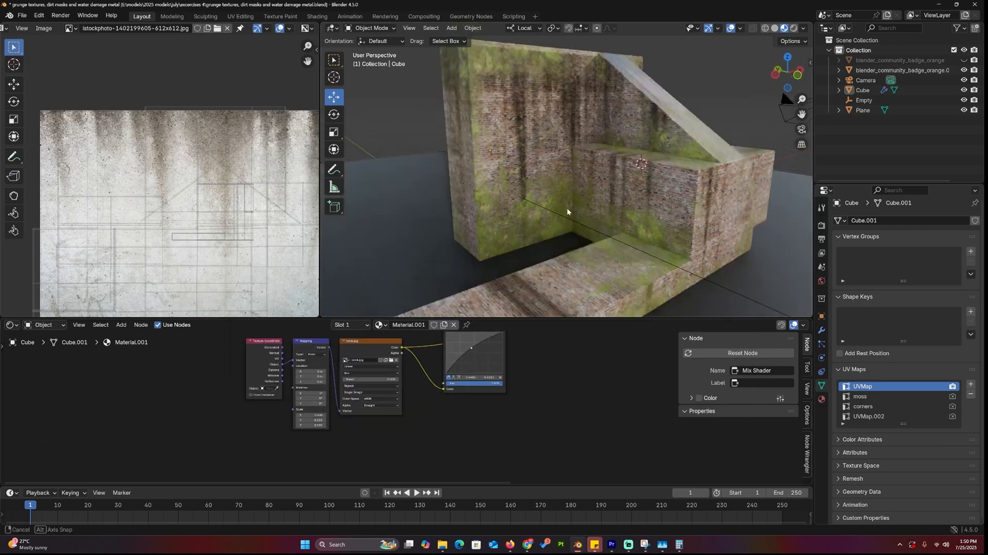
click(395, 360)
double_click(572, 194)
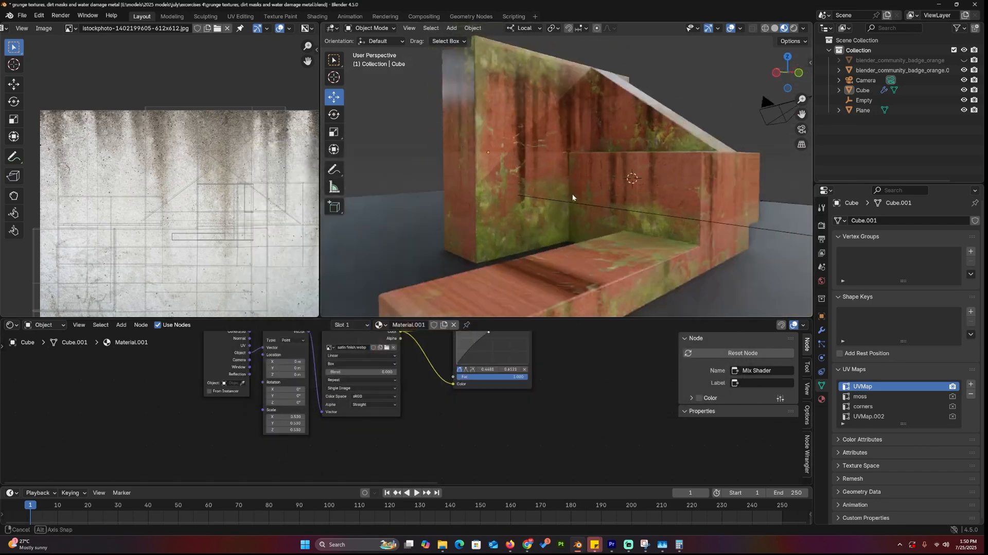
mouse_move(572, 194)
middle_down()
mouse_move(598, 207)
mouse_move(392, 412)
mouse_move(463, 371)
middle_up()
drag(323, 379, 465, 382)
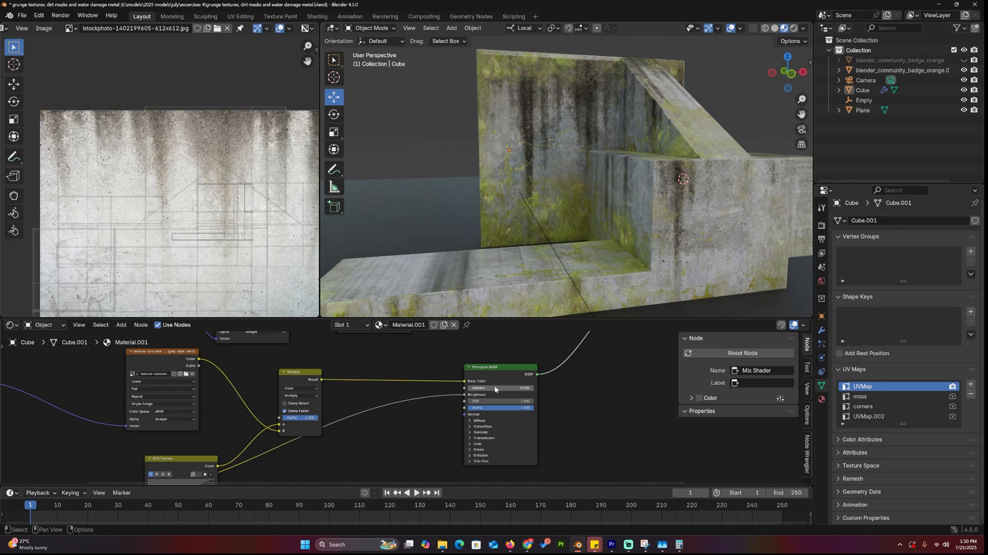
middle_drag(586, 201, 659, 238)
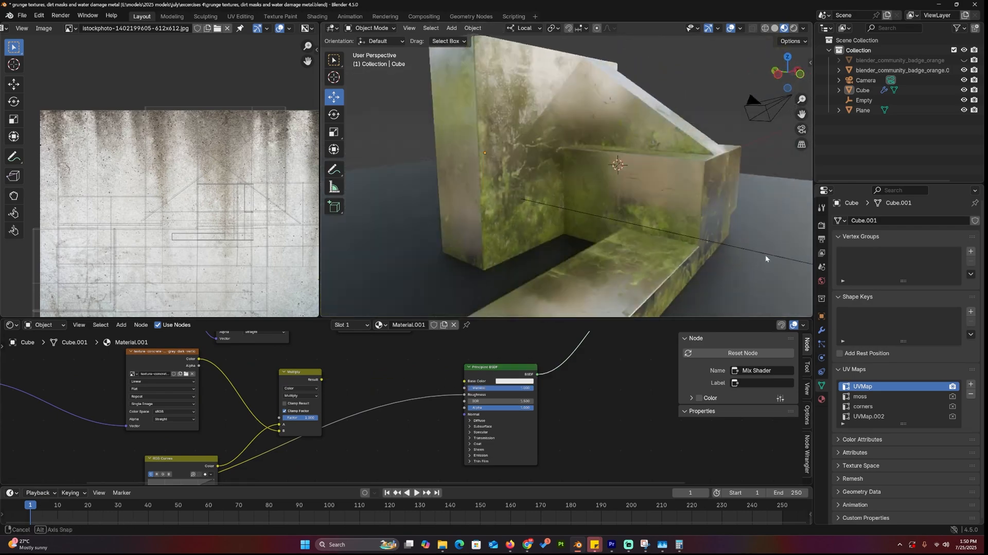
middle_drag(591, 234, 764, 255)
mouse_move(358, 330)
middle_down()
mouse_move(483, 368)
mouse_move(282, 399)
mouse_move(285, 418)
middle_up()
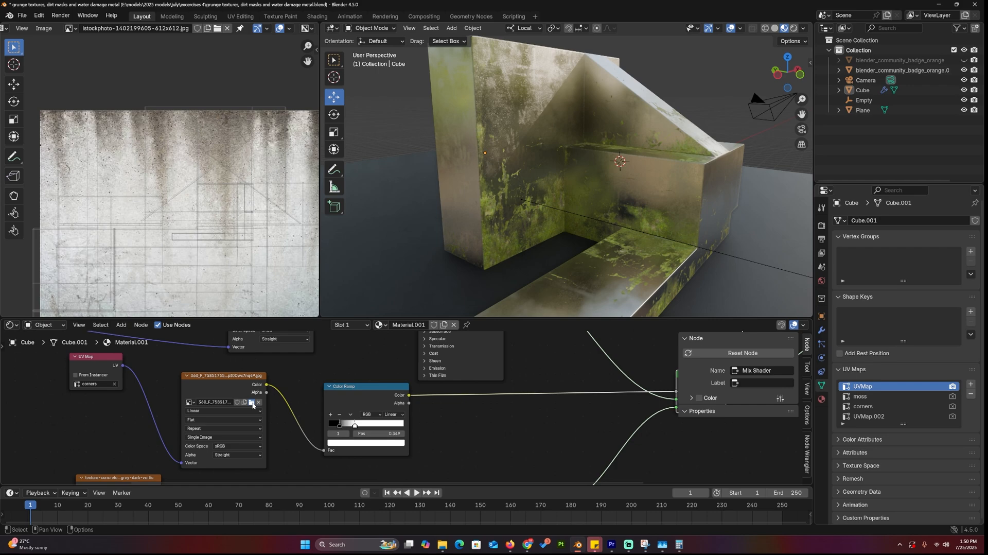
Load the seamless rust JPG from the metal folder as the mask image and widen the rust coverage.
click(252, 402)
key(BackSpace)
key(ctrl+z)
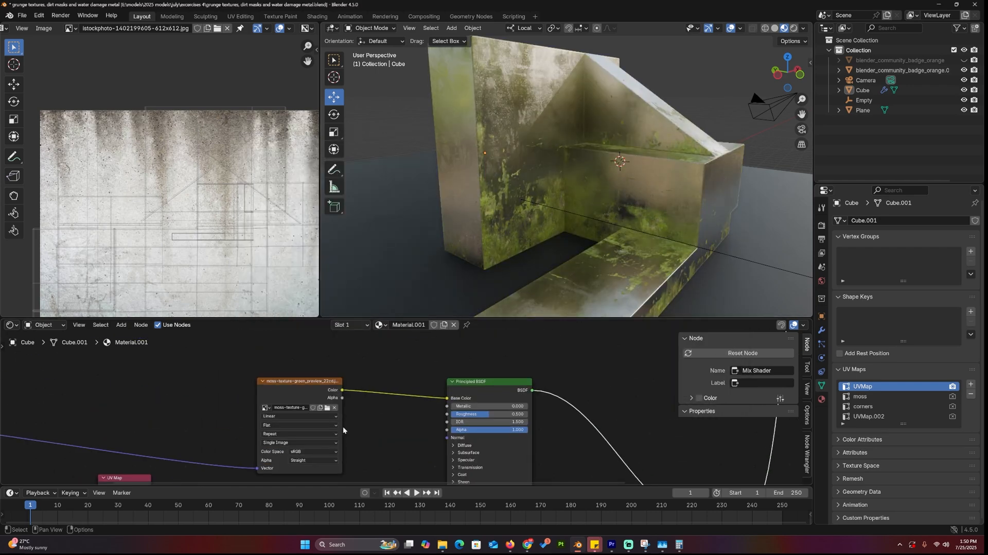
click(332, 386)
click(397, 157)
double_click(406, 291)
double_click(510, 197)
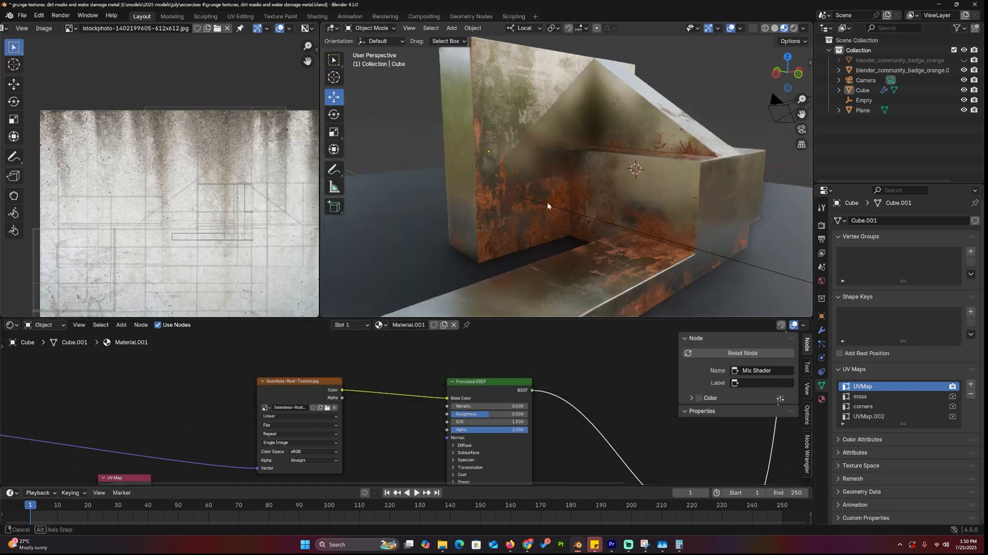
middle_drag(548, 202, 610, 170)
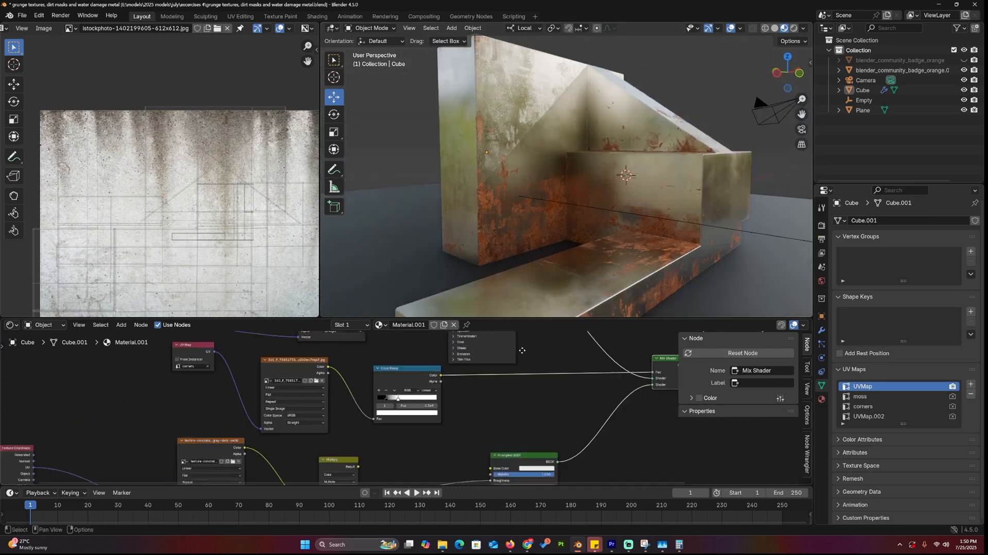
middle_drag(401, 432, 421, 361)
drag(409, 374, 424, 374)
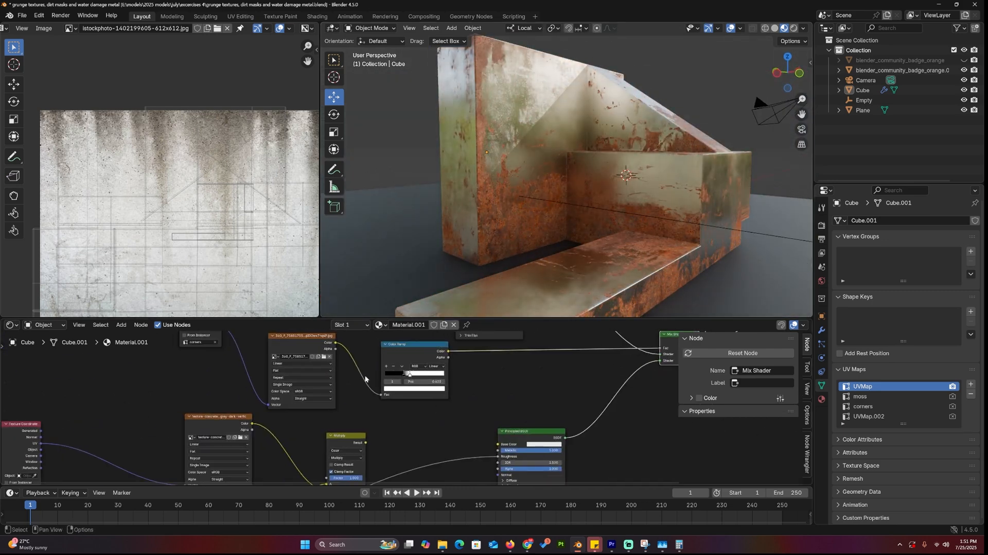
Insert a Math Add node before the Color Ramp and raise its Value to 1.000 to spread rust.
middle_drag(424, 375, 335, 402)
key(shift+a)
text(math)
key(Return)
click(355, 402)
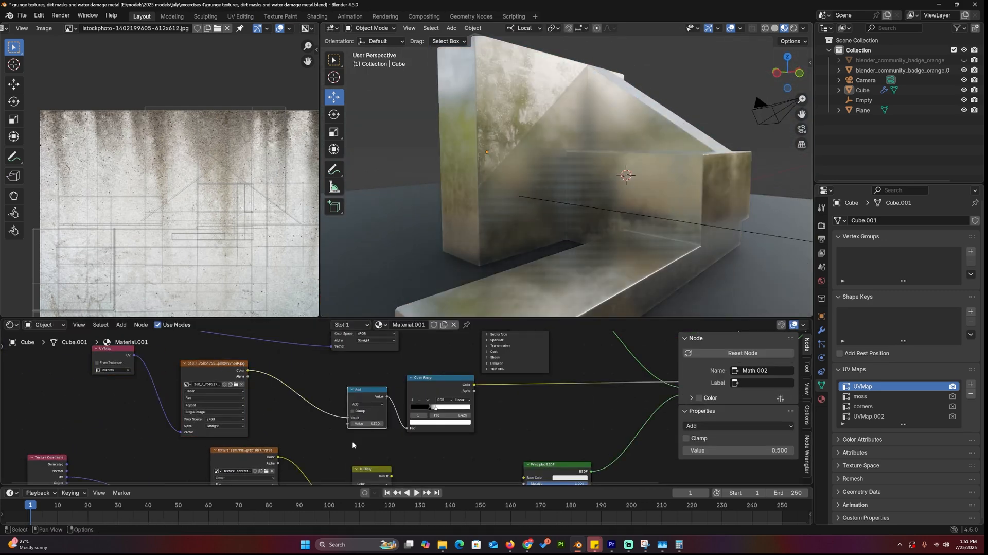
drag(369, 423, 340, 423)
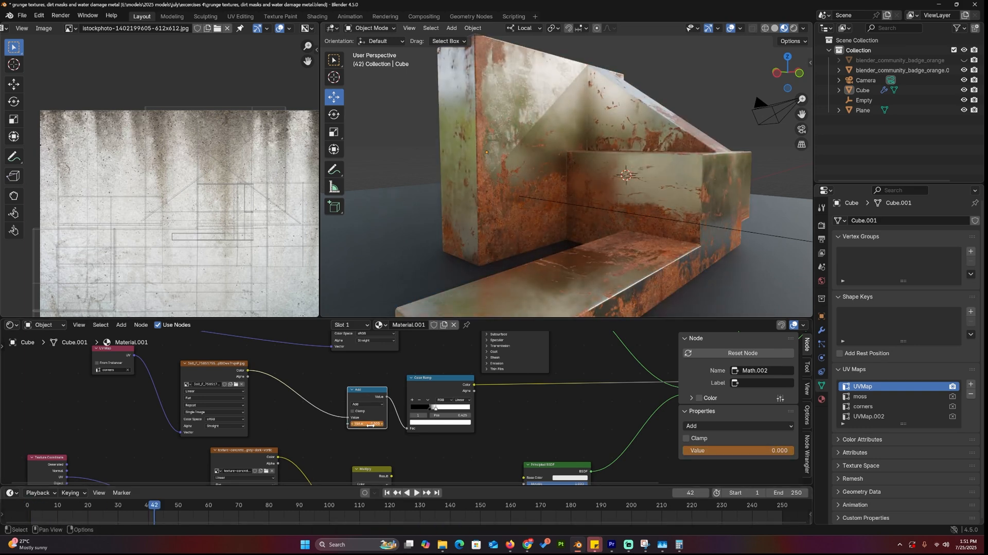
Play back the rust animation, checking full rust at frame 42 and returning before the start.
key(space)
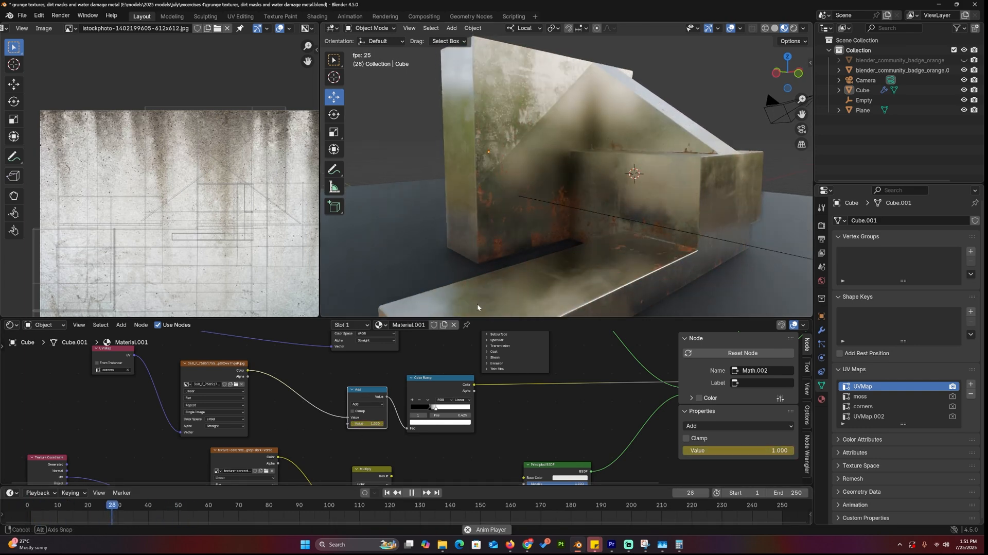
key(Escape)
click(477, 298)
click(564, 249)
drag(187, 512, 155, 513)
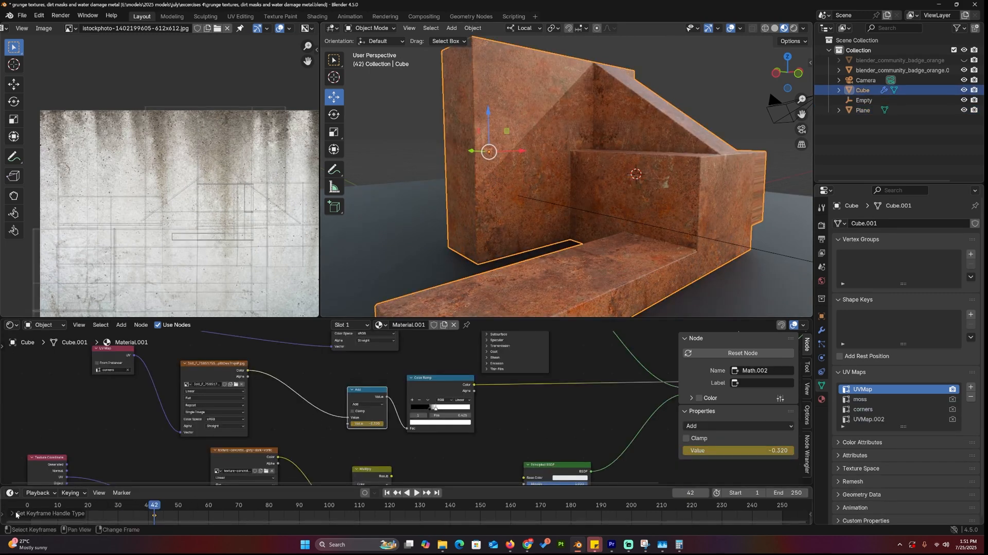
drag(16, 513, 22, 502)
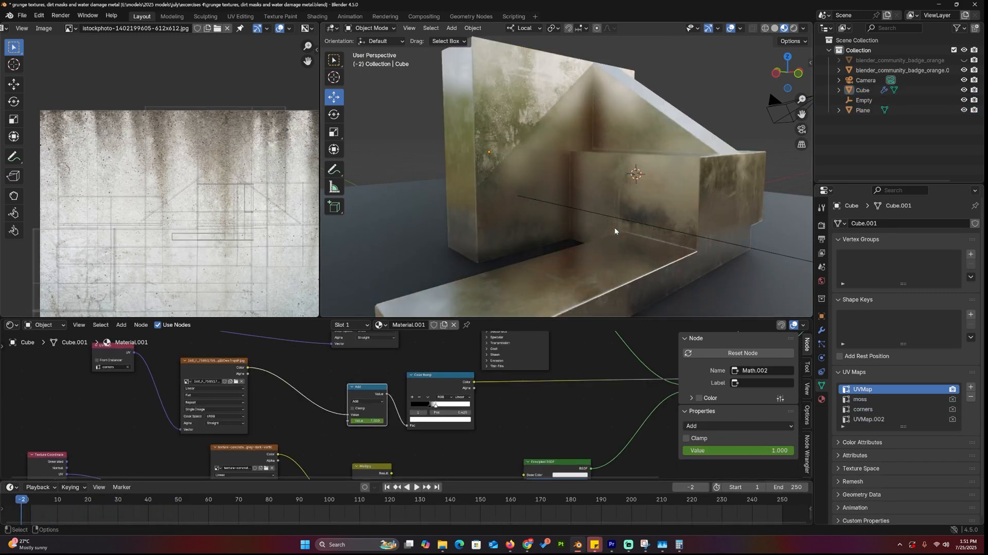
Find the orange Blender shield logo in Google Images and save it.
key(space)
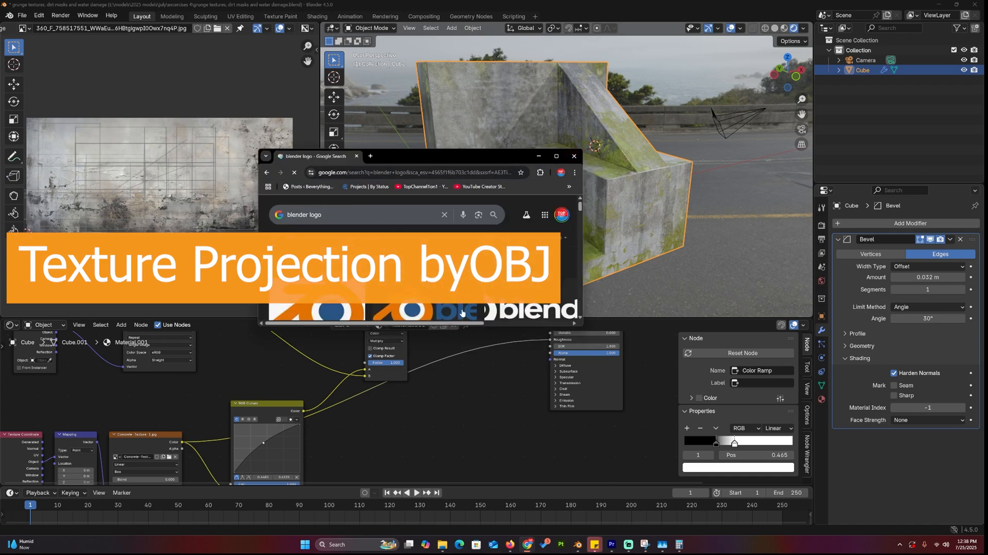
click(307, 252)
scroll(390, 322, down, 3)
click(301, 294)
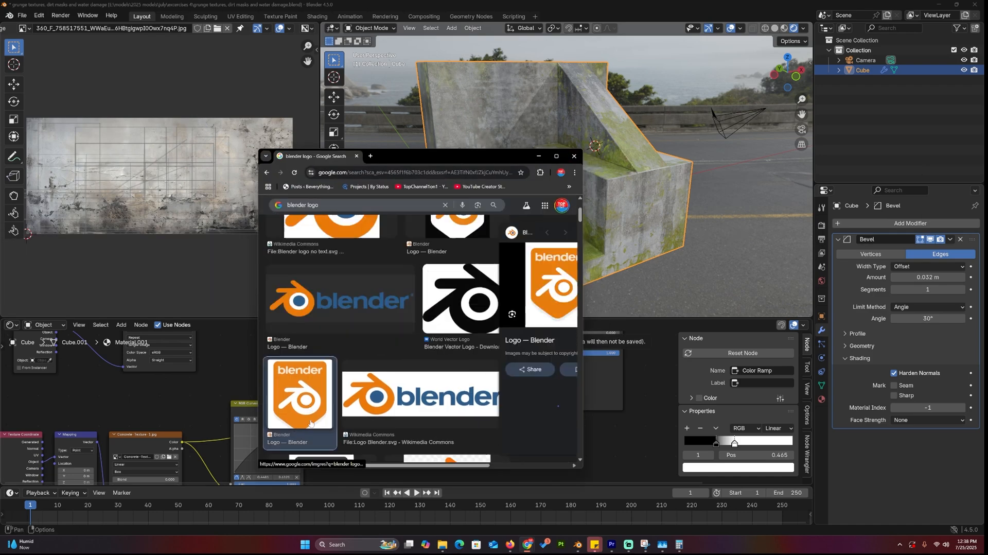
right_click(525, 249)
click(549, 303)
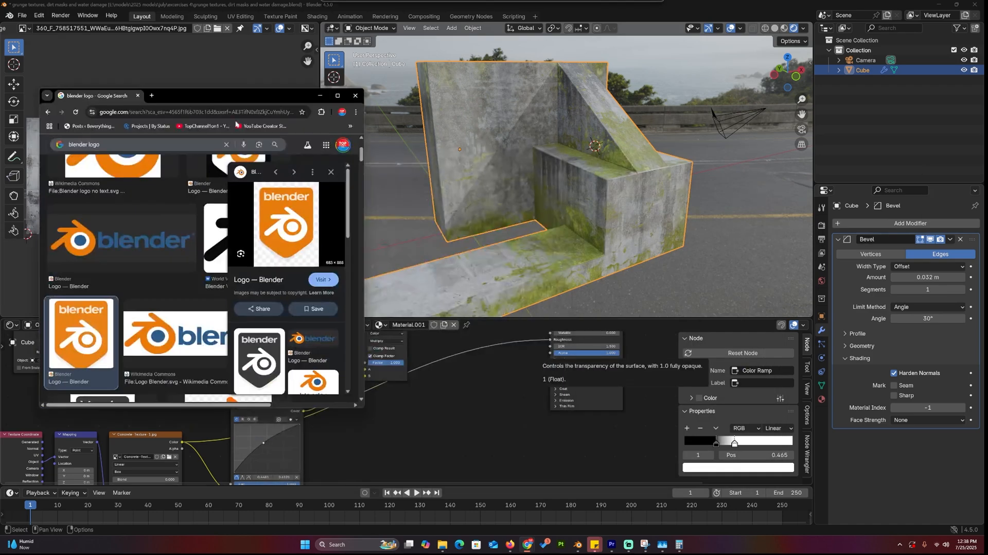
Drag the downloaded logo PNG from Chrome's downloads into the wall's Shader Editor.
drag(360, 408, 448, 485)
key(ctrl+j)
drag(125, 194, 514, 397)
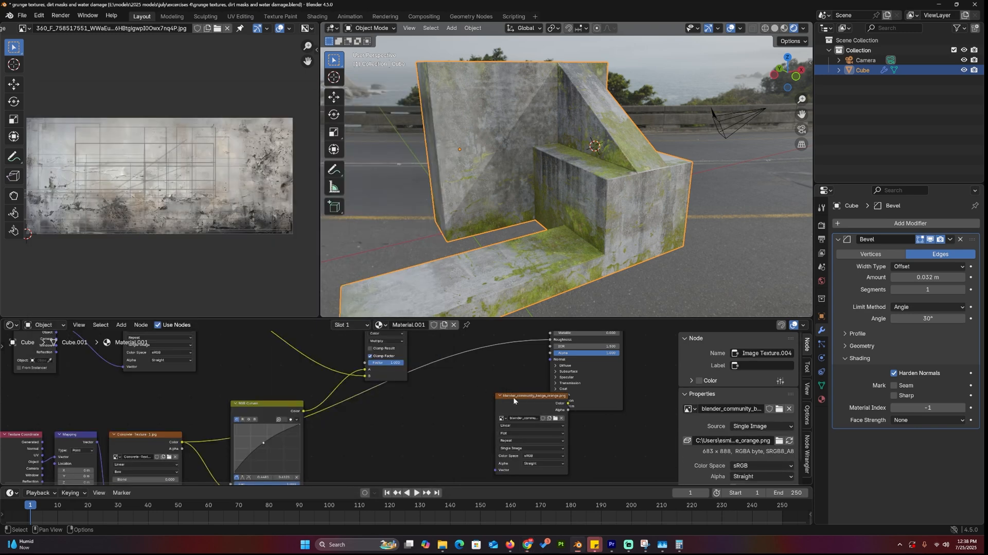
Place the logo image node, link it into its own shader and add a Texture Coordinate node.
click(475, 397)
scroll(479, 402, down, 2)
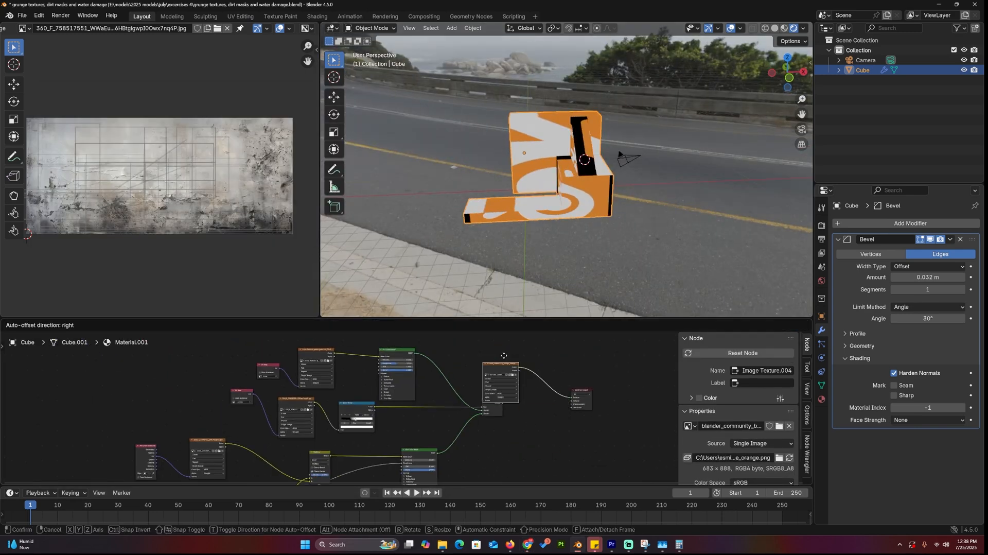
middle_drag(525, 410, 476, 408)
drag(475, 408, 509, 433)
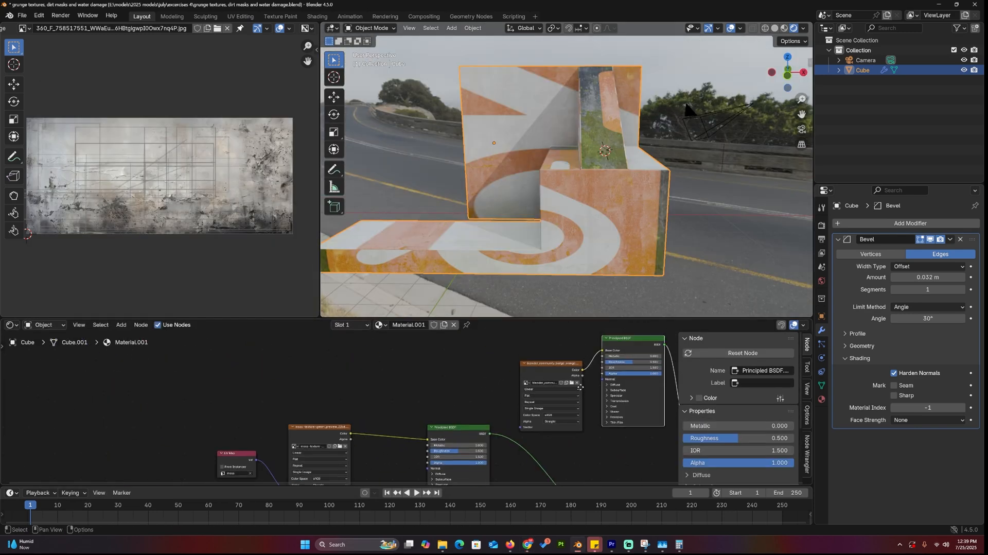
drag(572, 386, 594, 361)
click(594, 361)
key(shift+a)
text(ob)
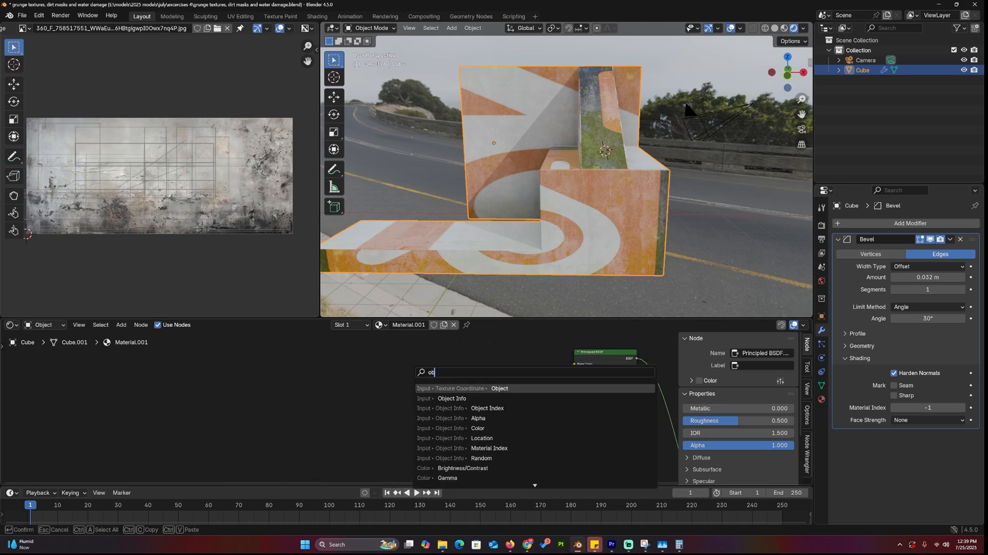
key(Return)
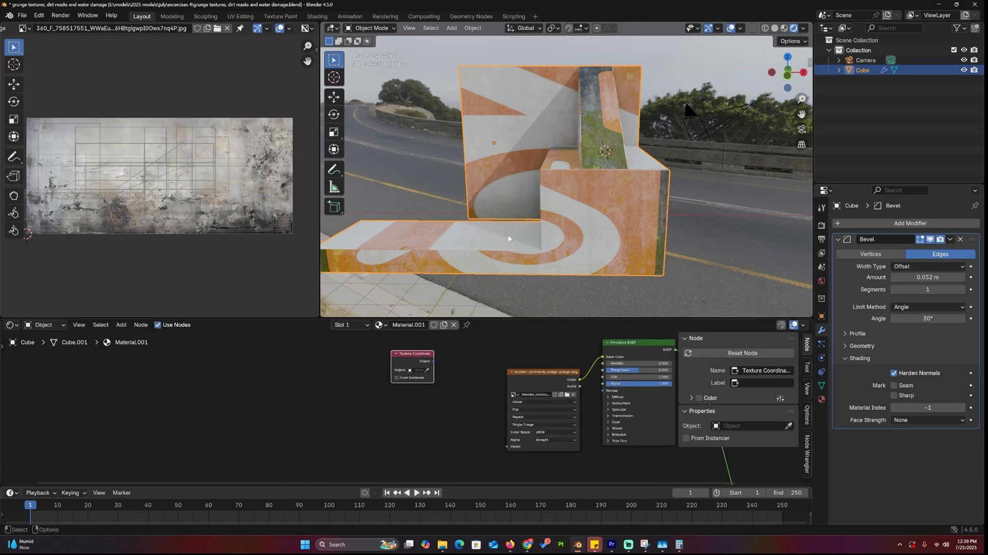
Add an Empty and use it as the object driving the logo texture's object coordinates.
middle_drag(507, 238, 600, 216)
click(639, 368)
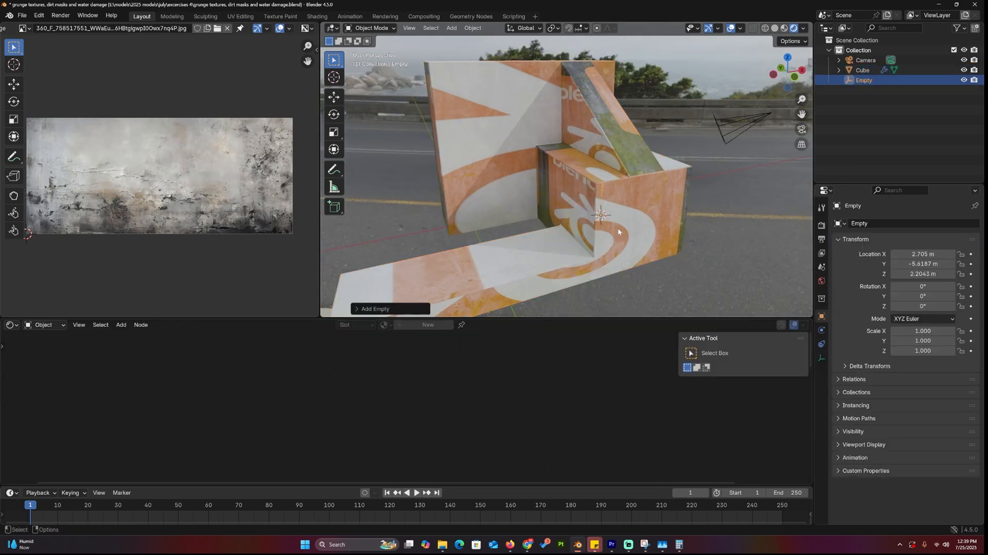
click(821, 357)
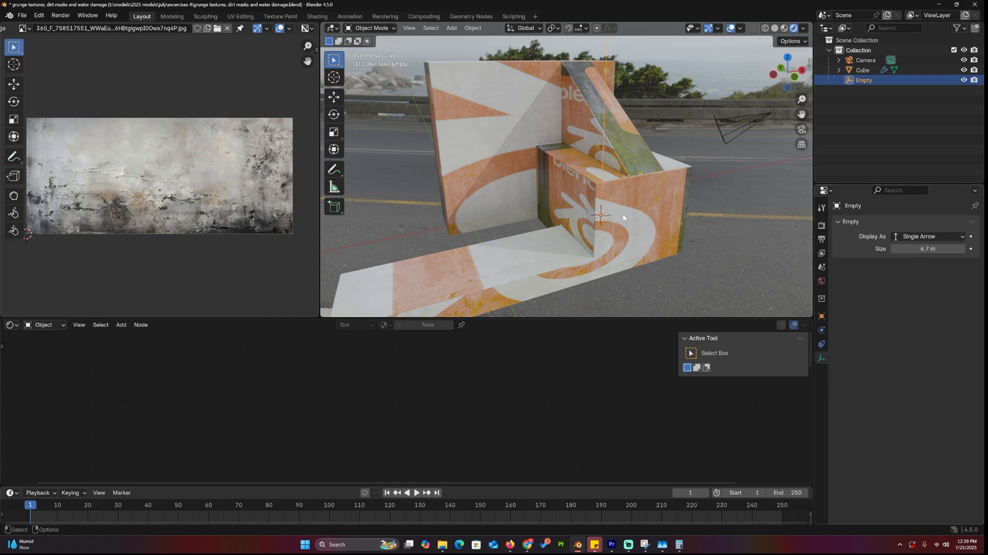
middle_drag(625, 219, 669, 240)
click(598, 254)
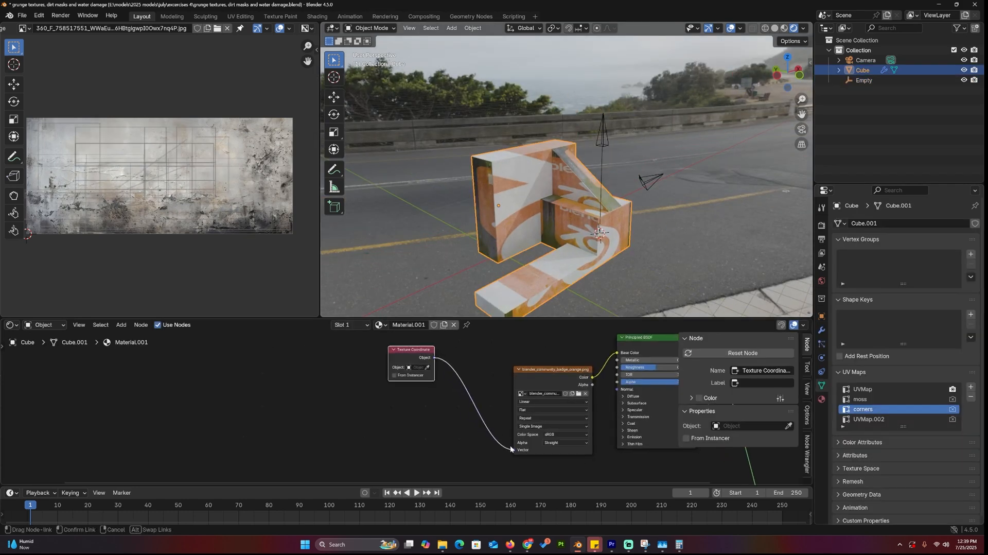
drag(511, 447, 514, 449)
click(788, 426)
click(603, 170)
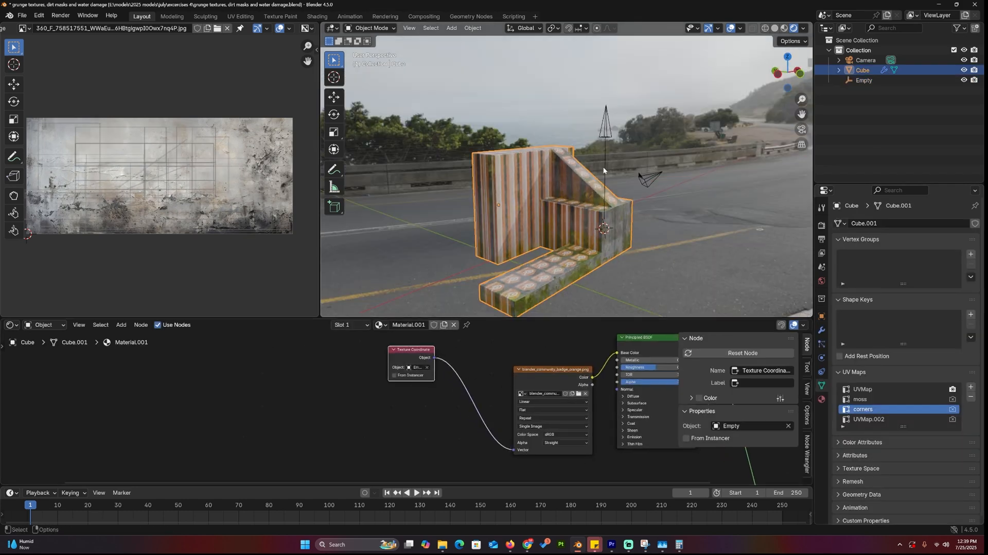
Scale and reposition the Empty so the projected logos shift across the wall.
click(604, 170)
key(s)
middle_drag(687, 196, 598, 237)
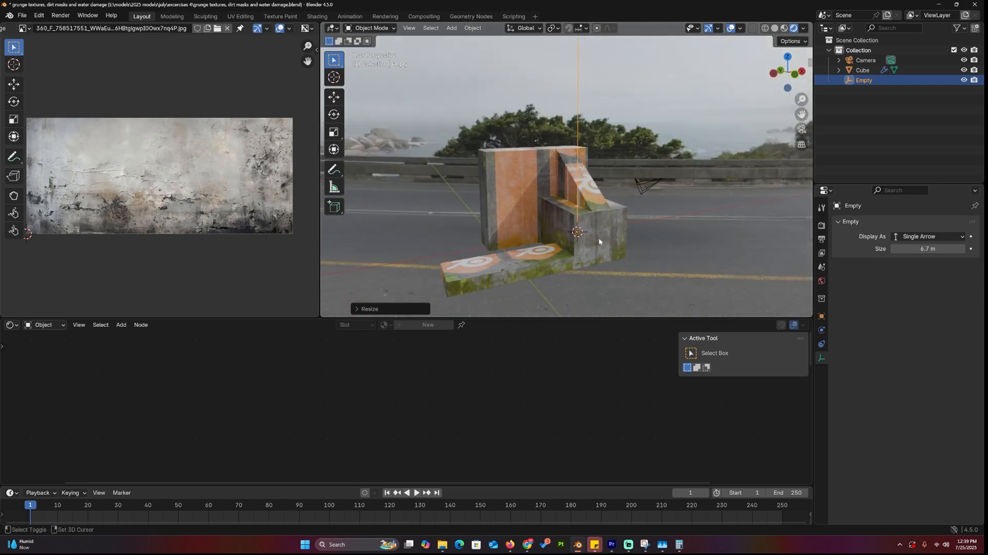
middle_drag(588, 171, 604, 255)
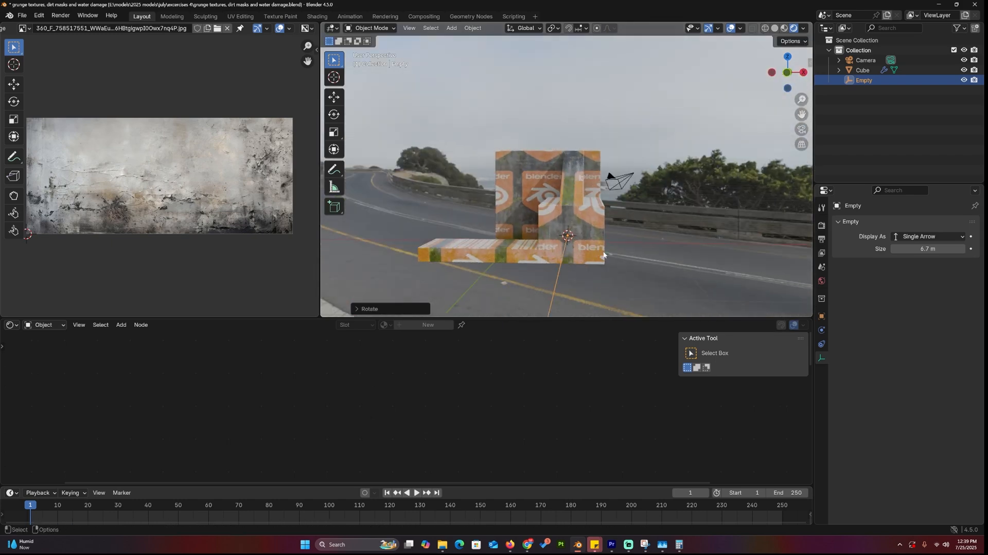
click(524, 193)
scroll(587, 201, up, 3)
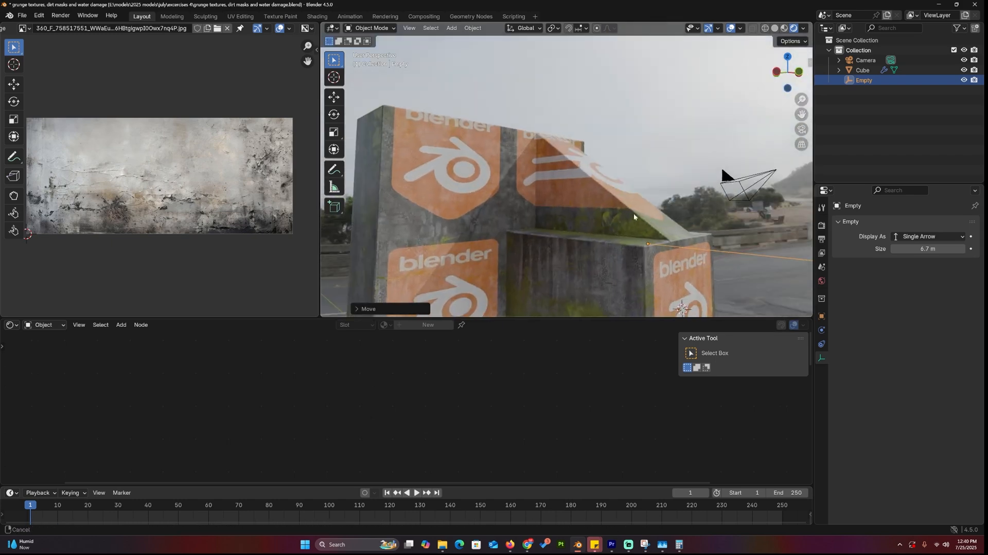
Reconnect the badge mix to the output and set the badge image Extension to Clip.
click(634, 213)
drag(549, 396, 459, 350)
click(459, 350)
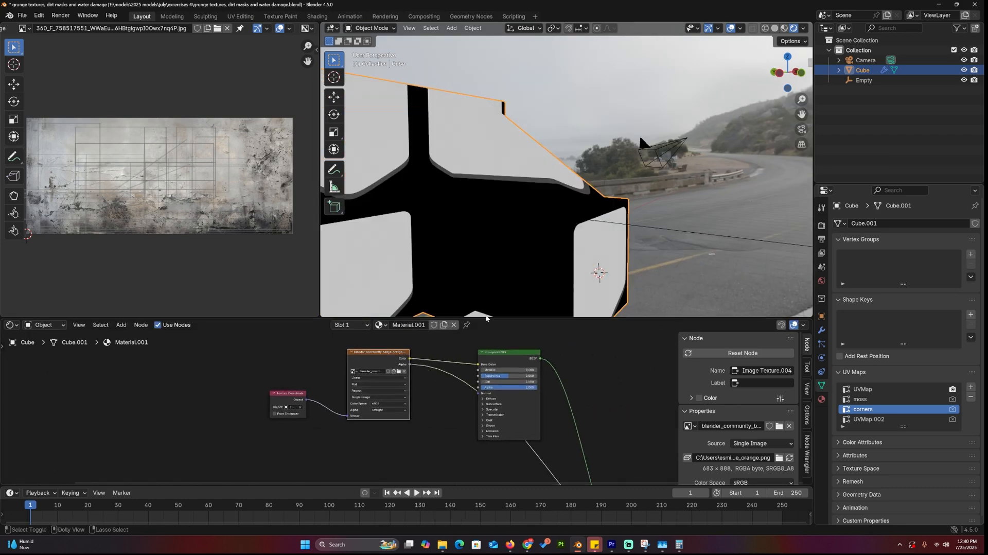
scroll(369, 345, down, 3)
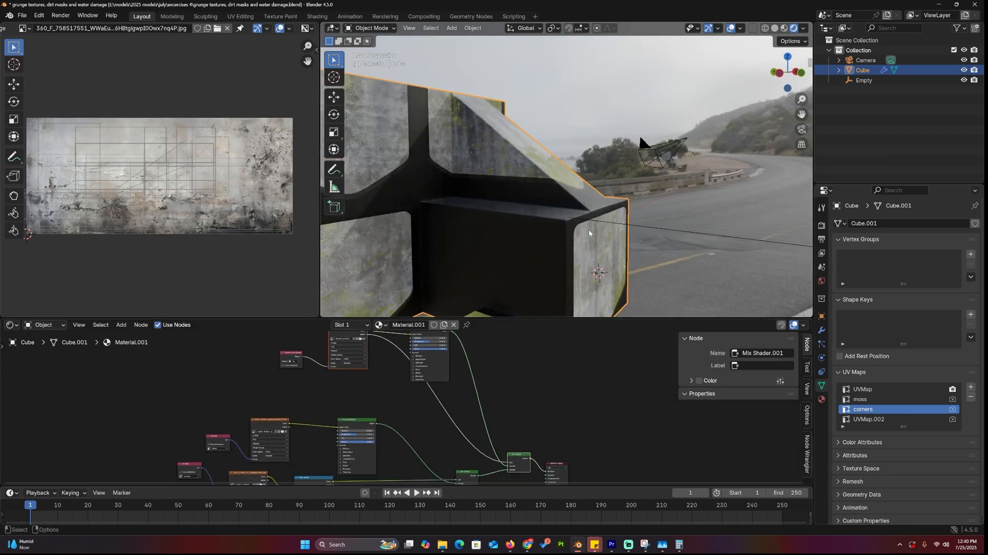
scroll(463, 410, up, 3)
drag(503, 429, 554, 413)
middle_drag(541, 232, 494, 216)
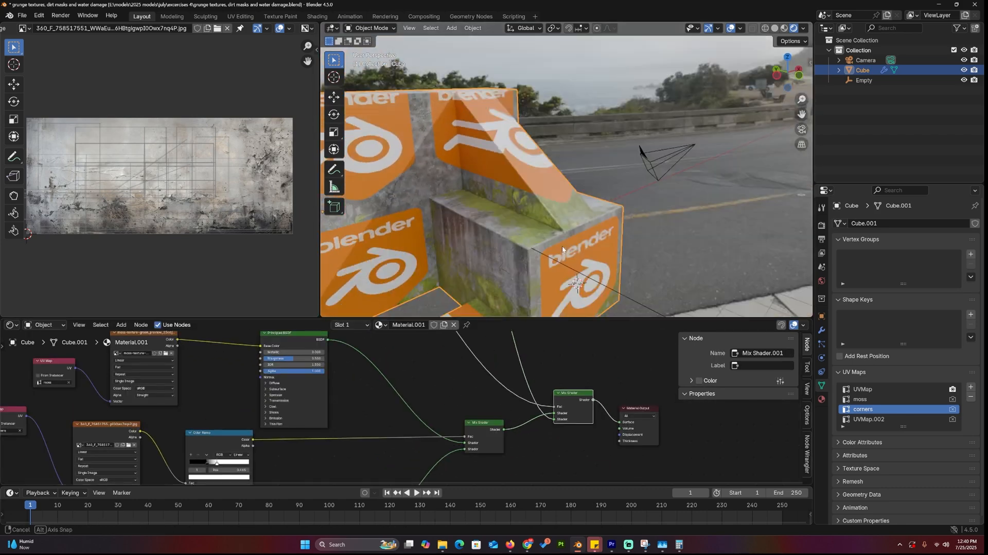
scroll(375, 375, up, 3)
scroll(375, 374, up, 2)
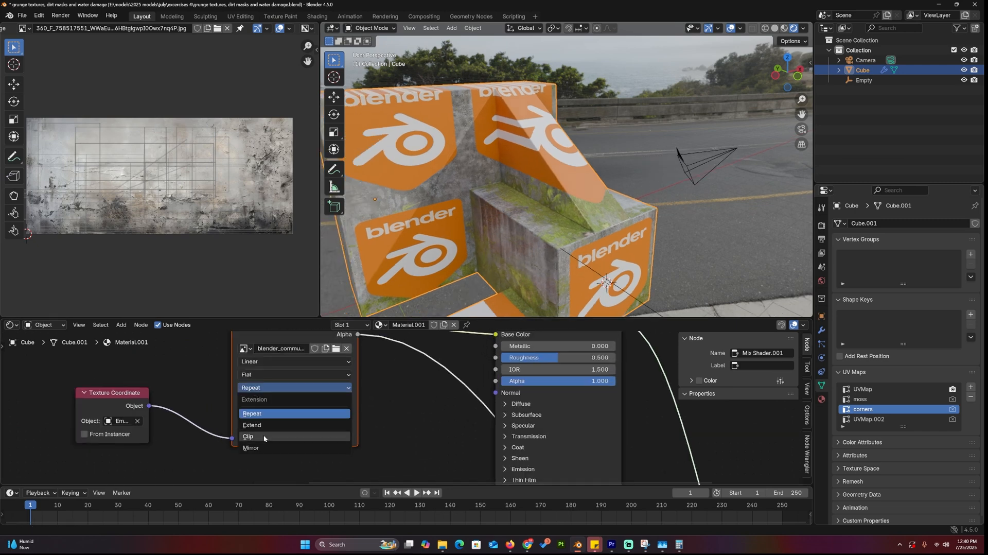
click(264, 435)
scroll(564, 193, down, 3)
Move the Empty toward the wall's sloped top face to place the single badge.
click(635, 165)
key(g)
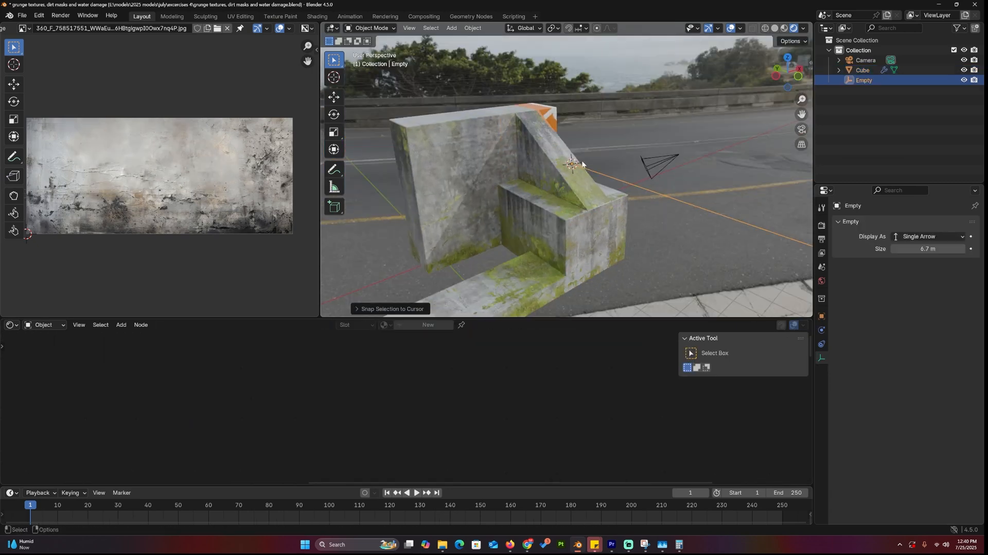
middle_drag(633, 163, 639, 168)
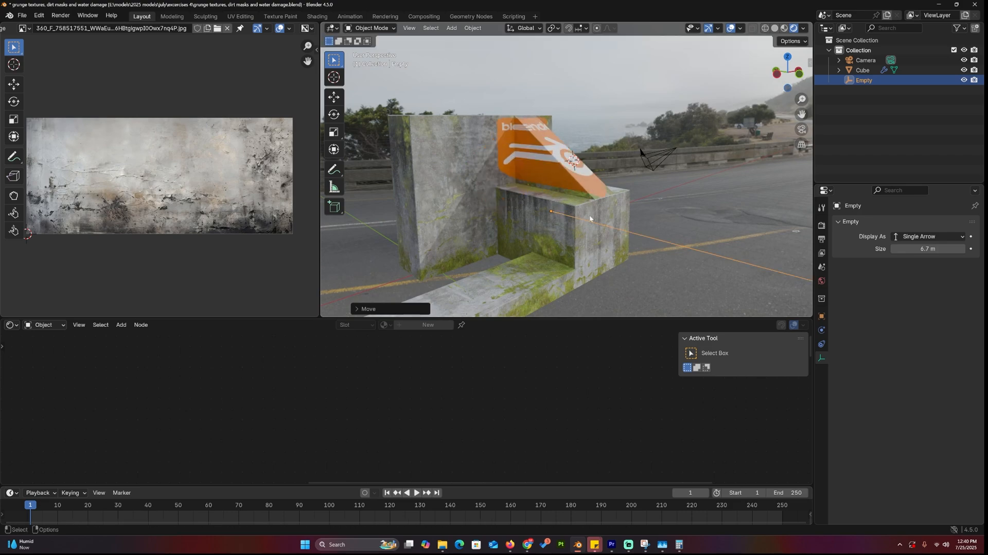
Tighten the grunge Color Ramp threshold and insert a Math node into the badge's grunge mask.
key(g)
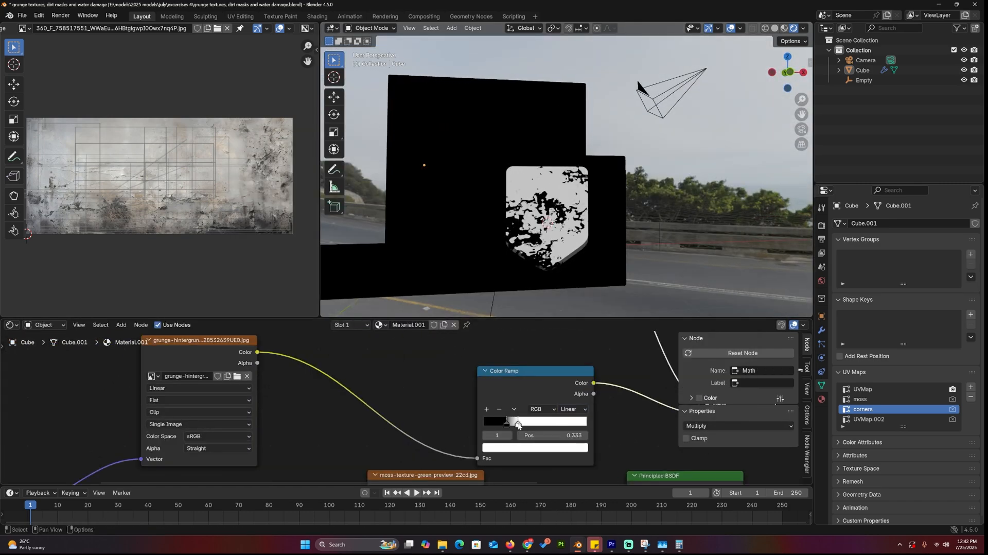
drag(517, 424, 523, 424)
click(239, 376)
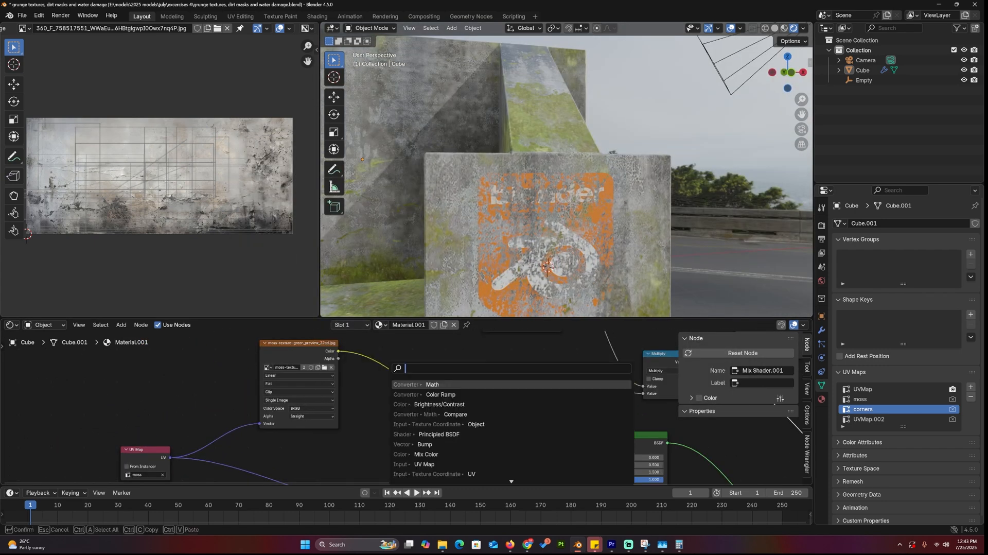
key(Return)
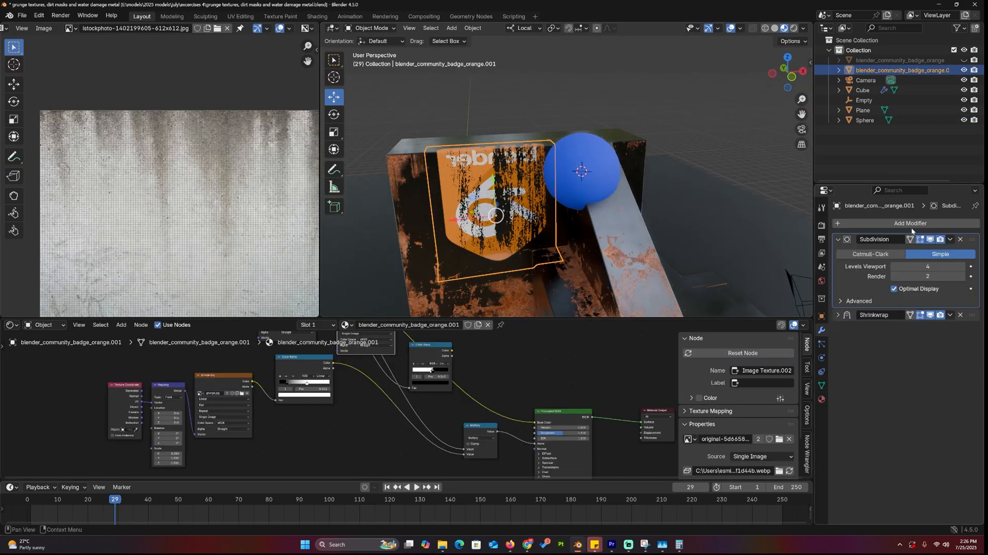
Scale and rotate the badge decal over the sphere and box.
click(644, 200)
key(r)
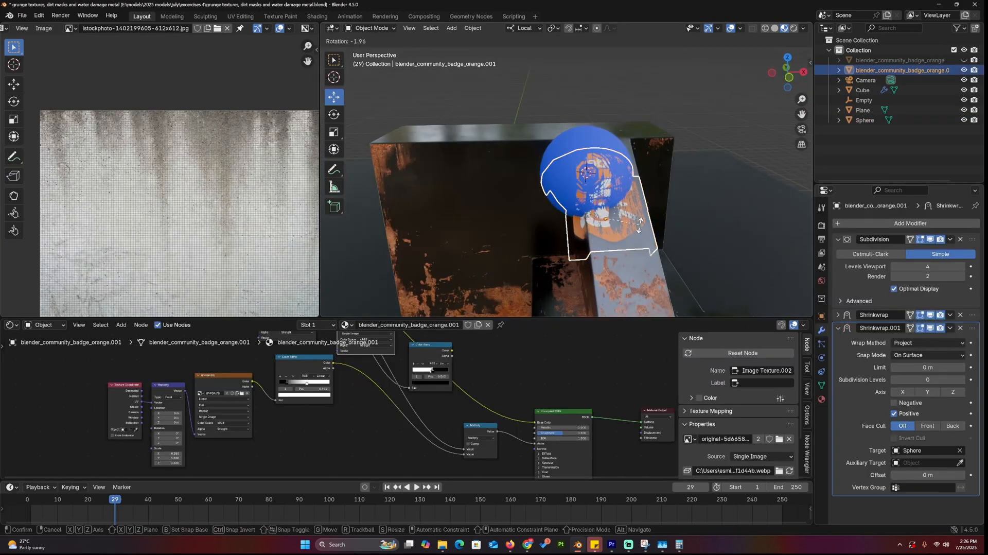
click(665, 203)
middle_drag(665, 203, 739, 264)
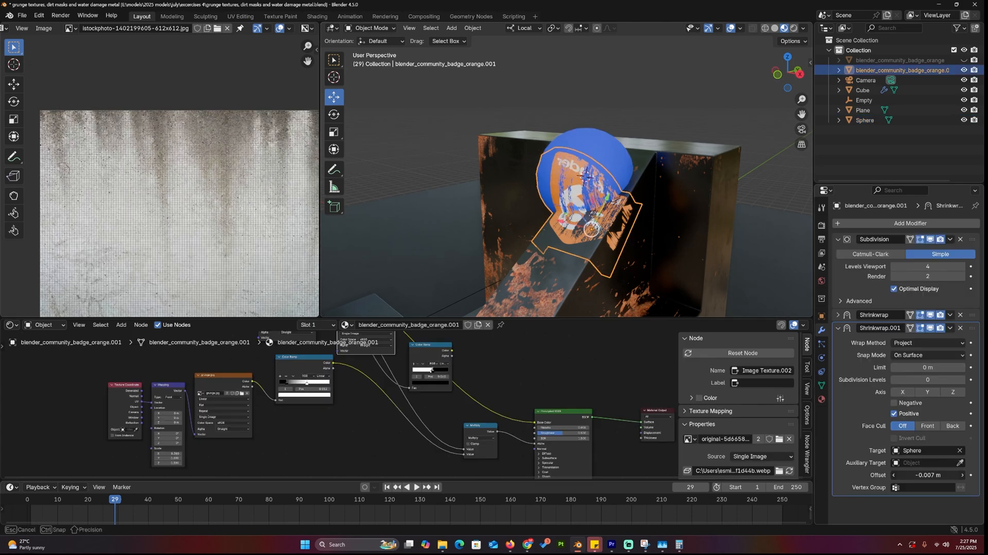
middle_drag(591, 228, 584, 261)
Add a cube, undo back to the badge and clear the second shrinkwrap's target.
key(shift+a)
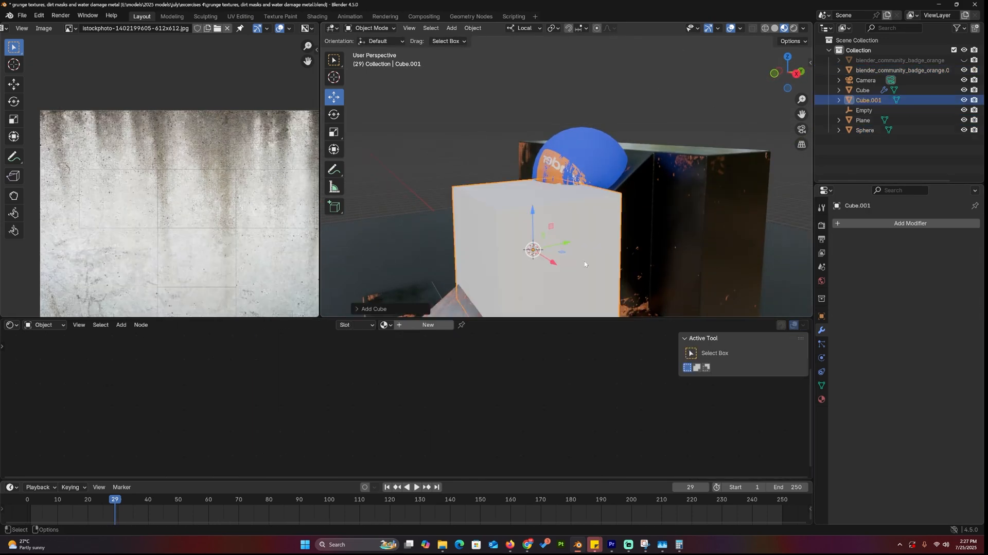
key(ctrl+z)
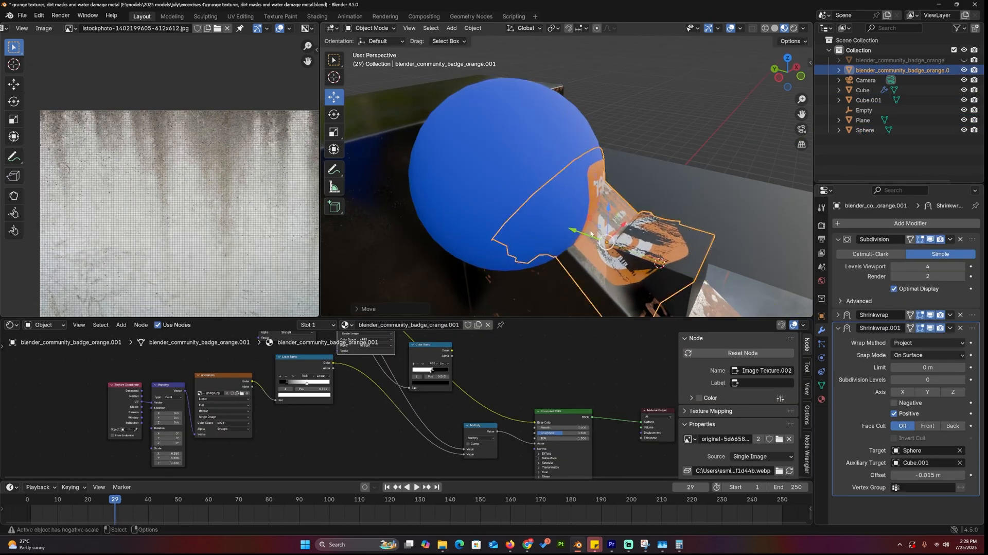
key(ctrl+z)
scroll(927, 433, down, 4)
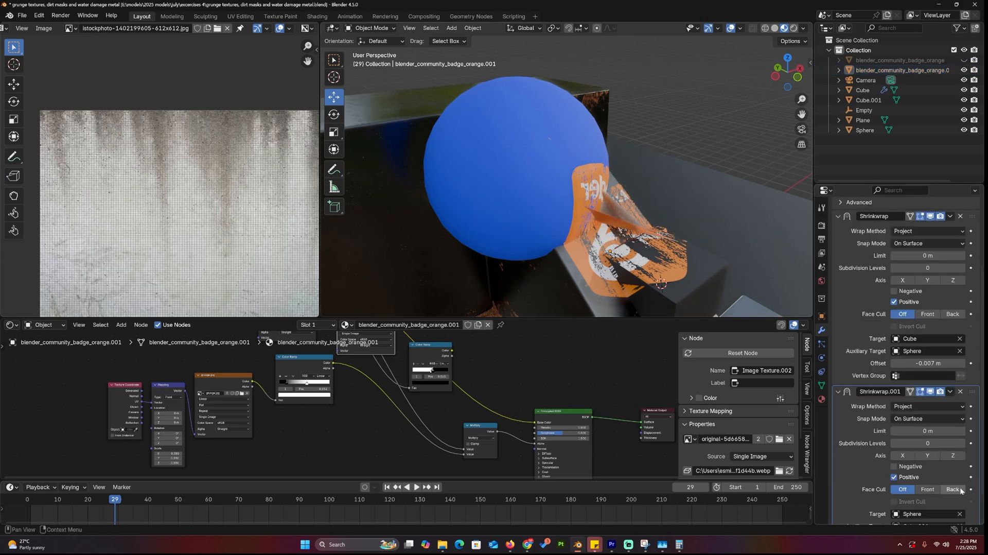
click(961, 478)
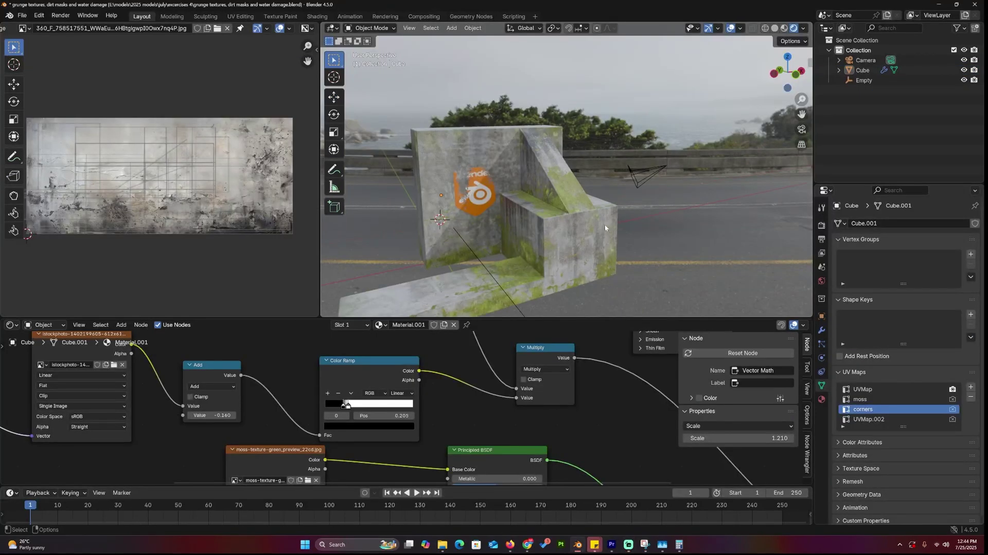
Import the orange badge PNG with Images as Planes, discarding an accidental plain plane.
key(shift+a)
click(611, 247)
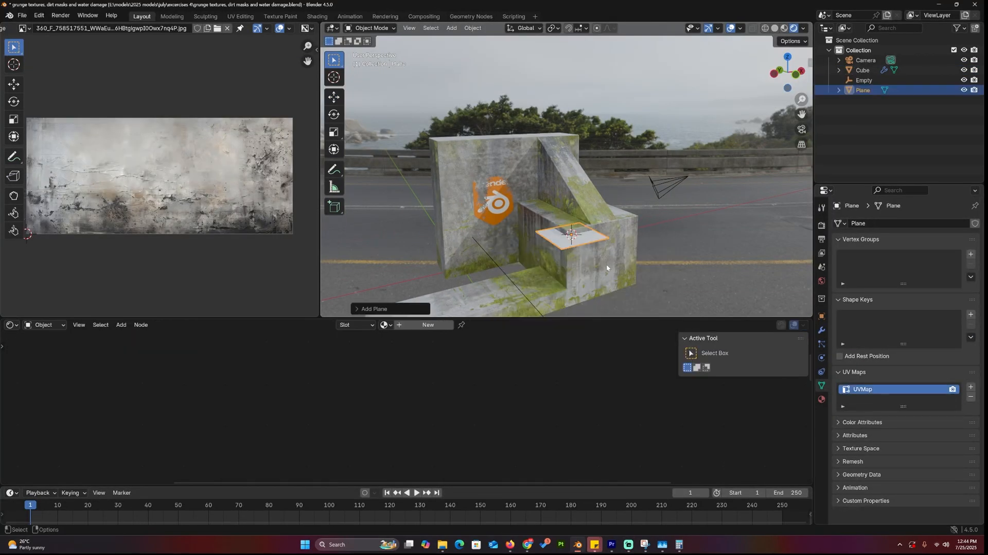
click(617, 271)
key(shift+a)
click(629, 357)
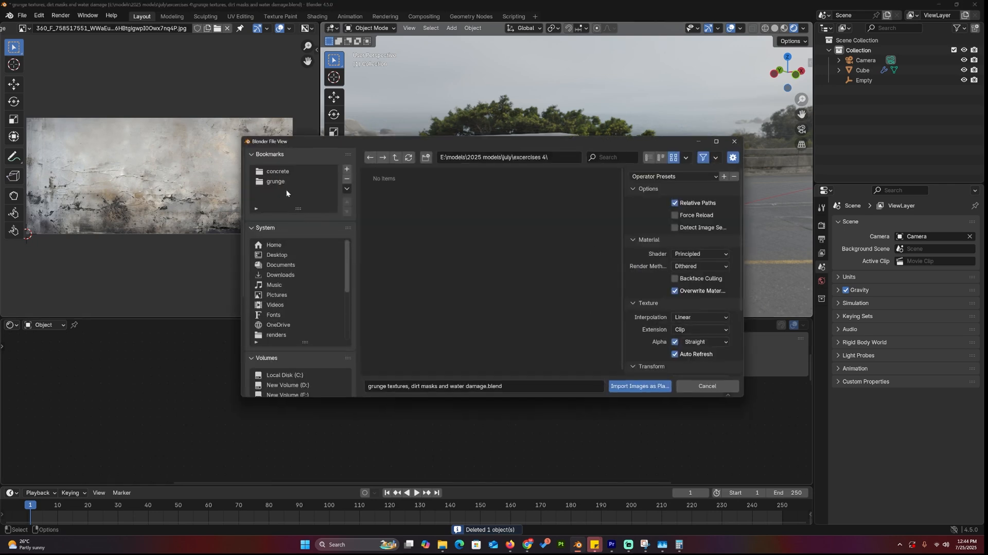
double_click(450, 342)
Tidy the badge plane's shader nodes in the material.
middle_drag(429, 171, 559, 212)
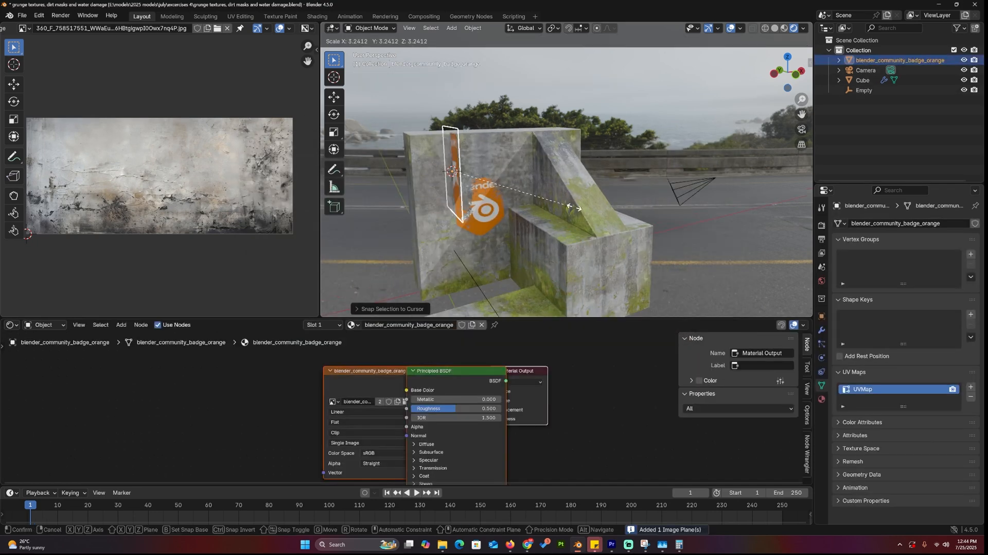
click(359, 392)
mouse_move(359, 391)
mouse_down()
mouse_move(319, 369)
mouse_move(360, 364)
mouse_up()
middle_drag(432, 201, 488, 211)
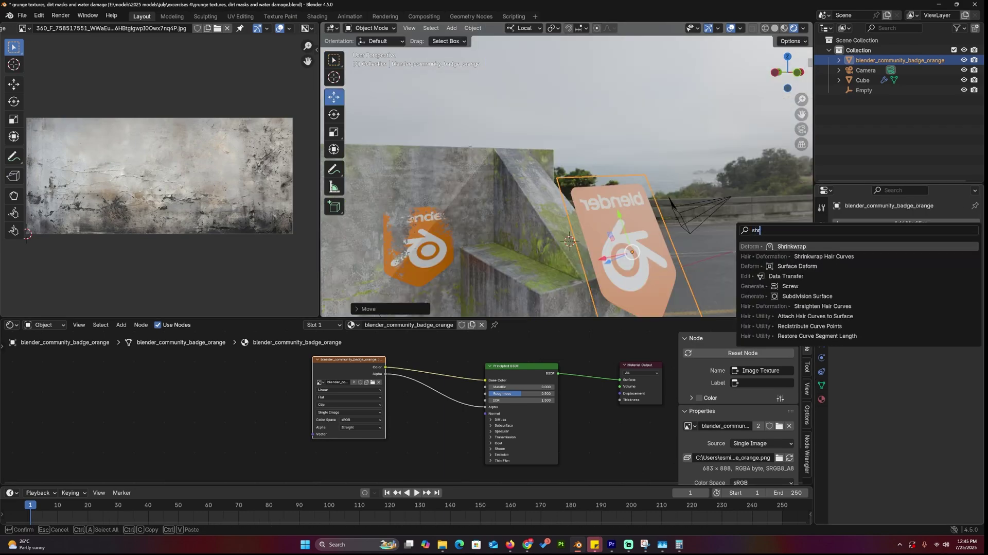
Shrinkwrap the badge plane onto the Cube in Project mode, slide it onto the slope and add a Simple Subdivision.
key(Return)
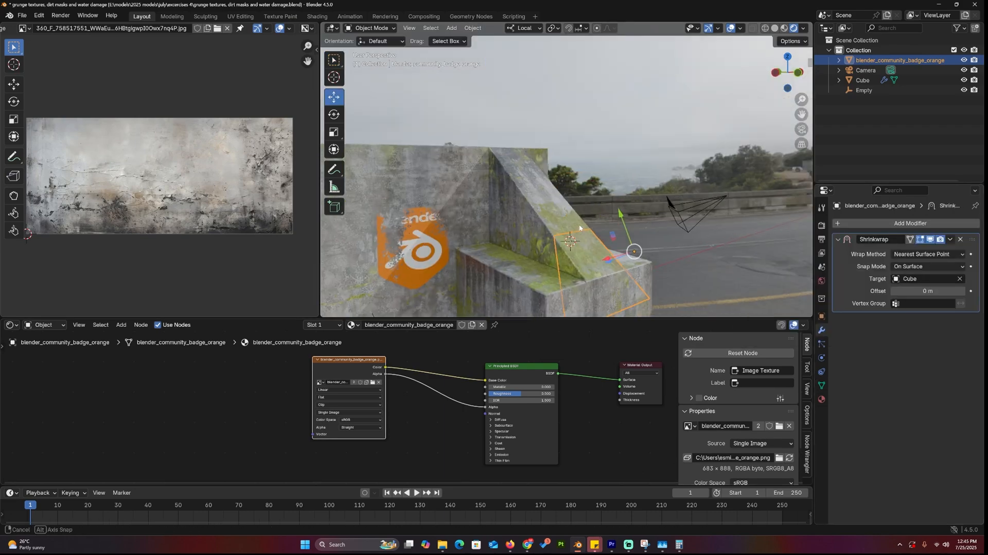
click(915, 280)
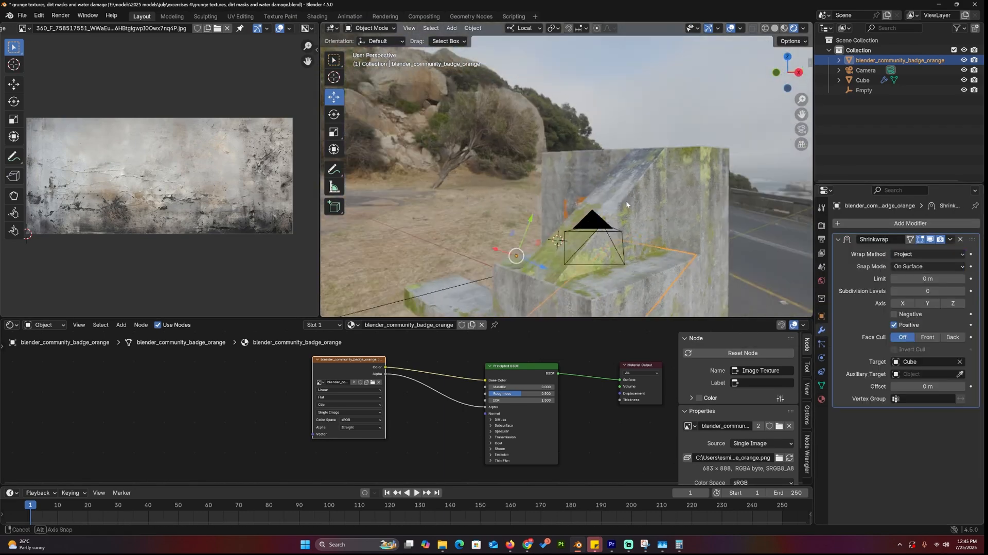
middle_drag(626, 200, 787, 276)
shift+middle_drag(596, 251, 597, 212)
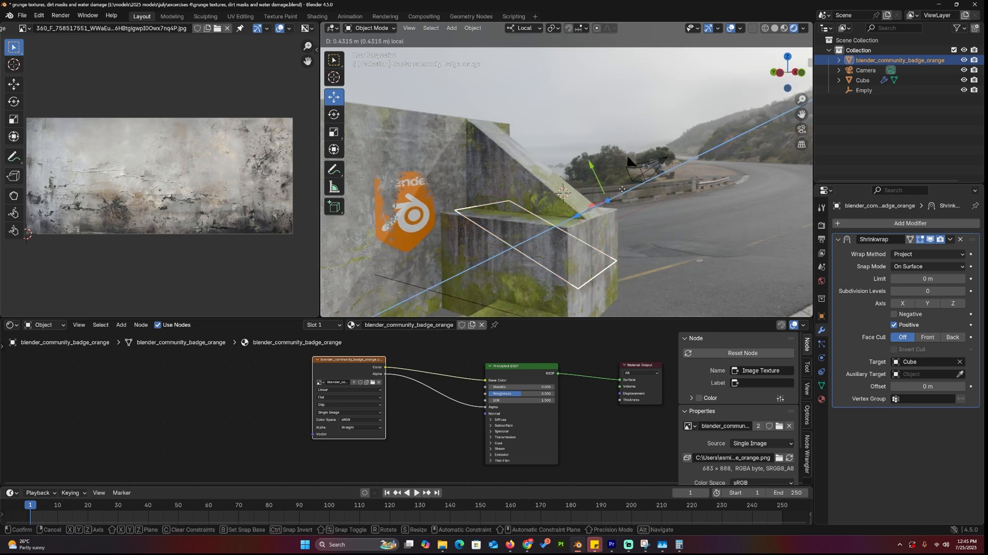
key(Return)
click(887, 222)
text(sub)
key(Return)
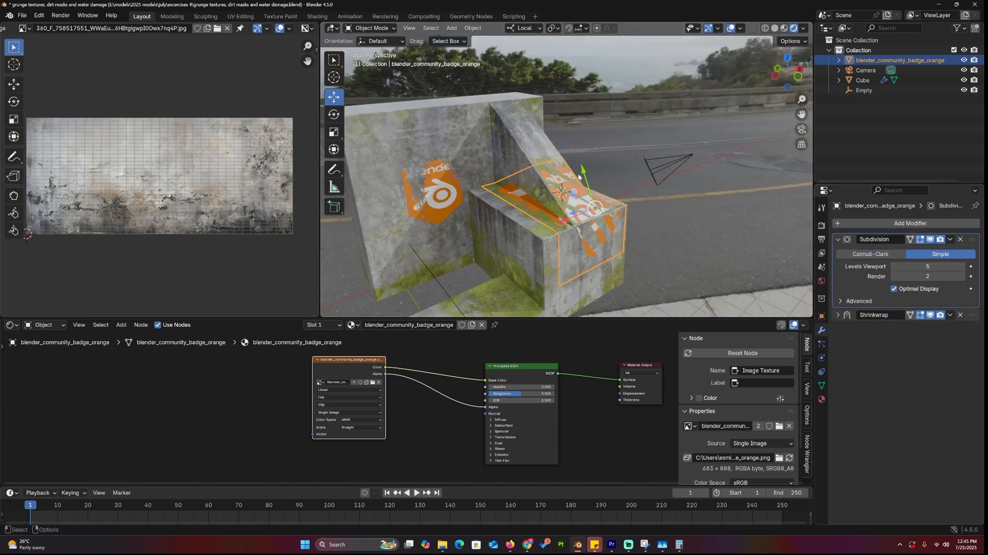
Expand the Shrinkwrap modifier and raise its Offset so the badge lifts off the surface.
middle_drag(578, 177, 594, 193)
click(839, 314)
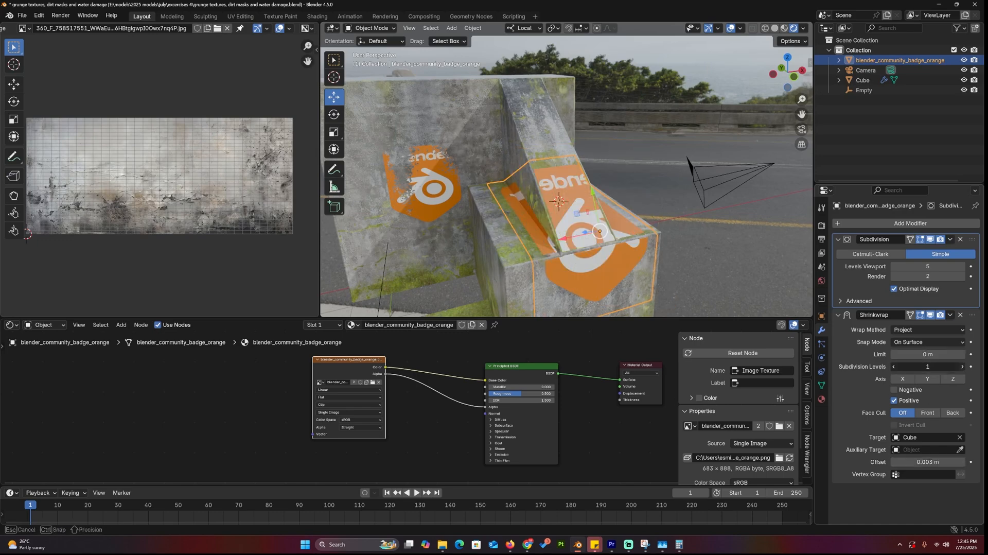
mouse_move(548, 302)
middle_down()
mouse_move(621, 231)
mouse_move(643, 190)
mouse_move(629, 217)
mouse_move(642, 237)
mouse_move(633, 231)
mouse_move(675, 232)
middle_up()
Move the badge down onto the lower block's front face and show its object properties.
key(g)
click(652, 231)
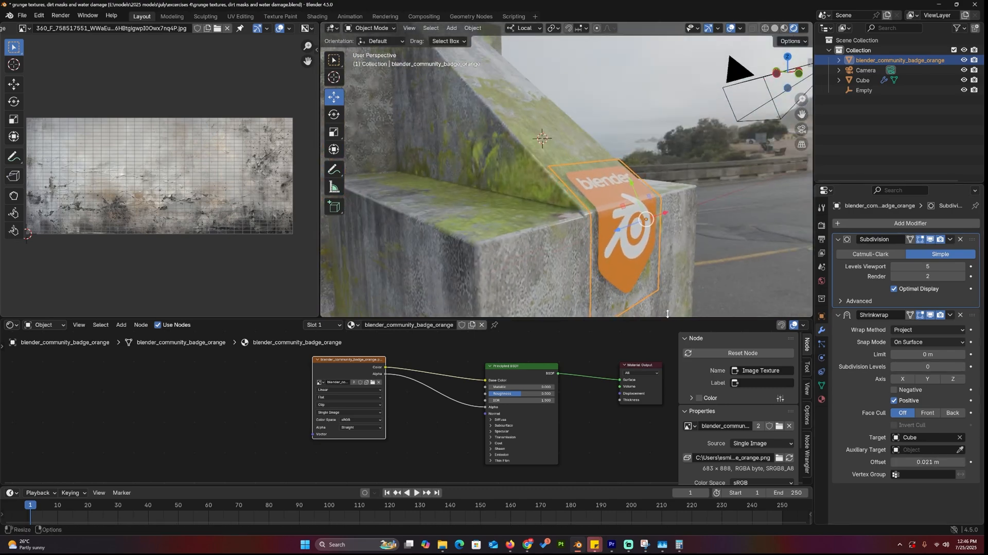
middle_drag(668, 313, 569, 217)
click(820, 318)
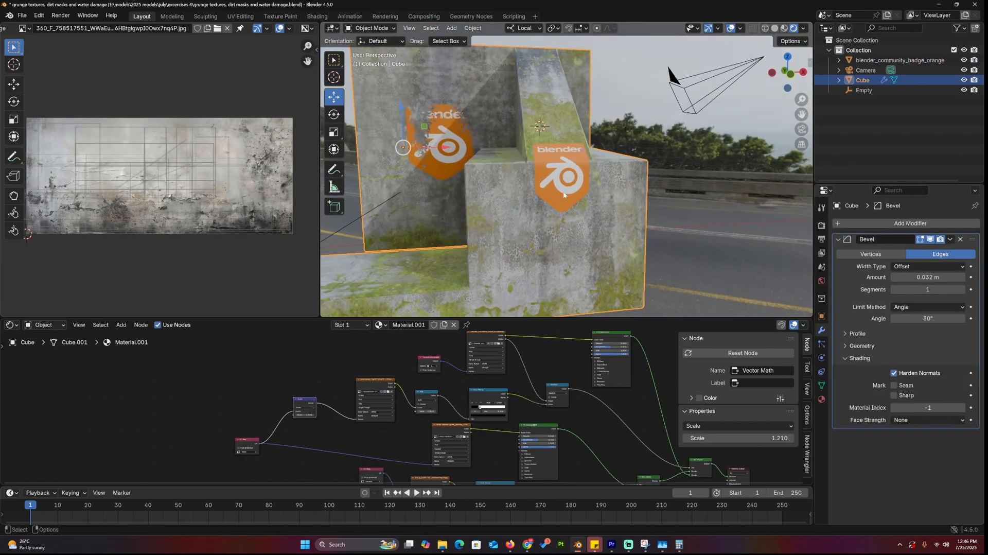
Add a moss image texture with its own mapping to the badge material, set to Repeat.
key(ctrl+shift+t)
click(640, 380)
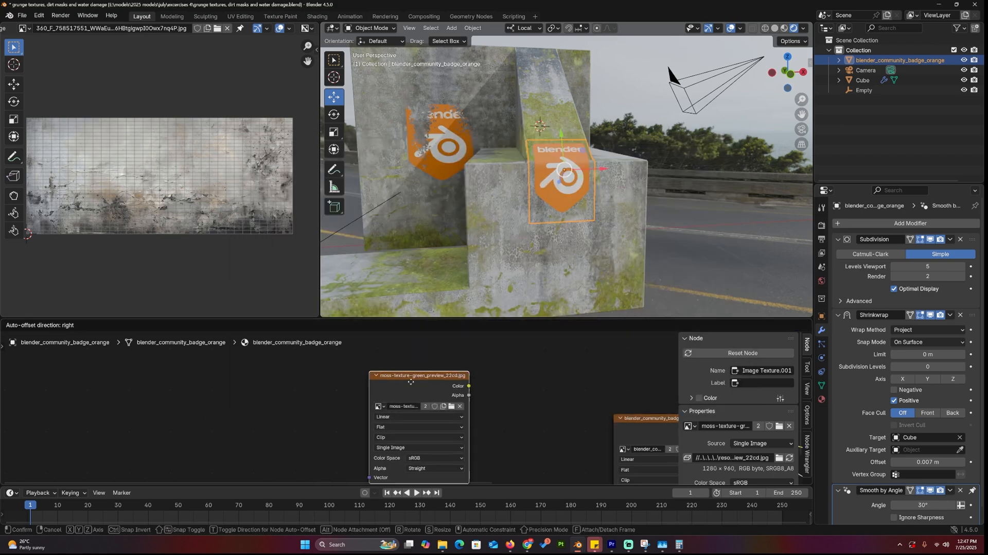
click(440, 383)
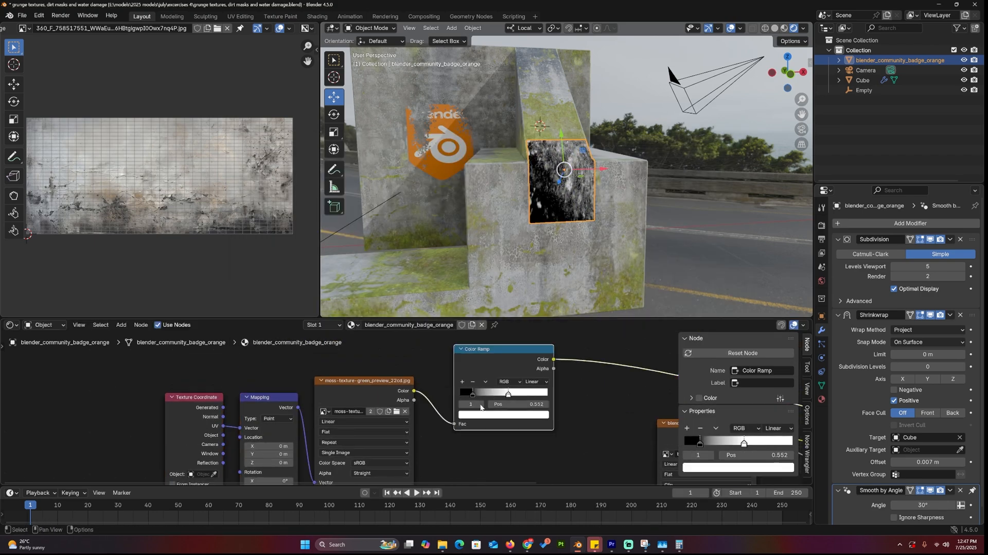